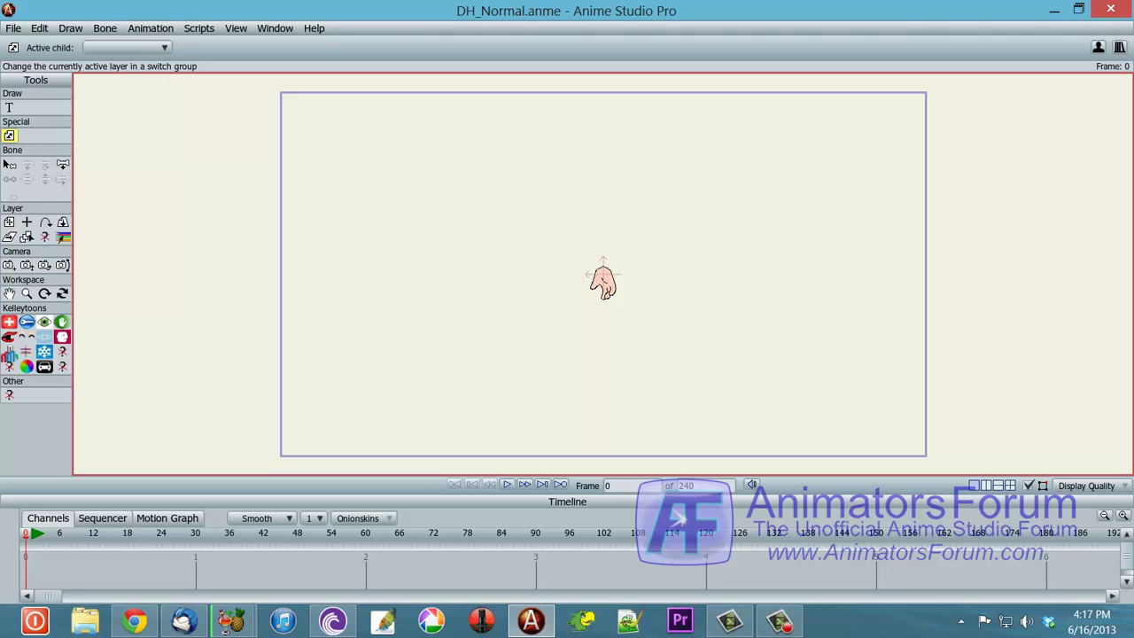
Make A DH_Default the active hand drawing, zoom in on the hand, and open the Layers window.
left_click(790, 277)
left_click_drag(751, 262, 726, 260)
scroll(715, 249, "up", 4)
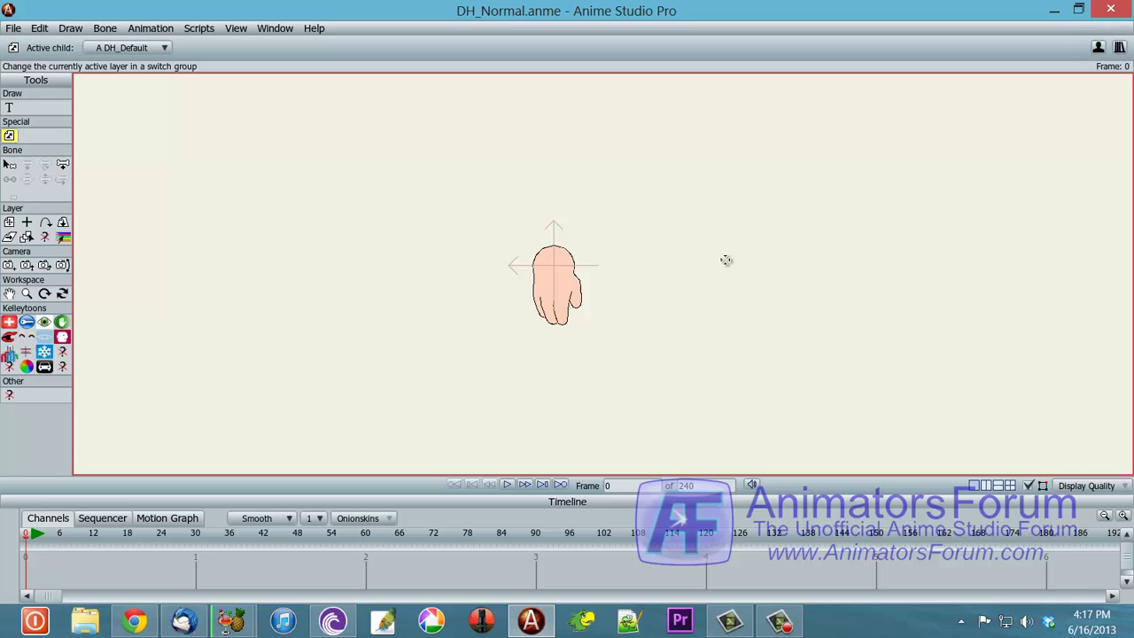
scroll(726, 260, "up", 2)
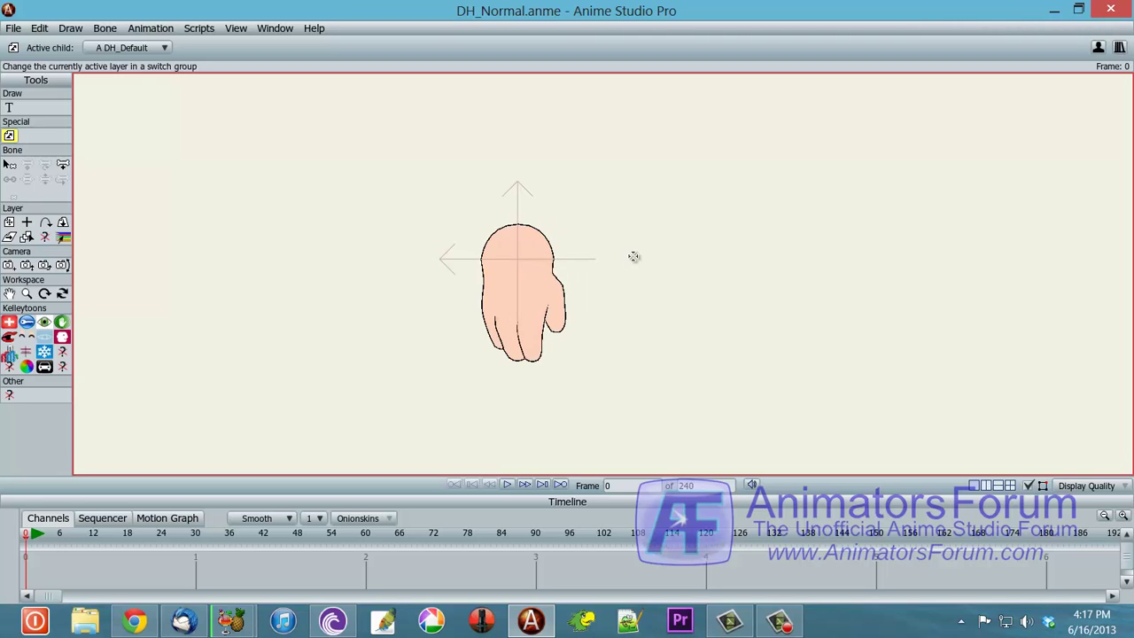
left_click_drag(632, 256, 681, 253)
scroll(680, 255, "up", 2)
scroll(680, 254, "up", 3)
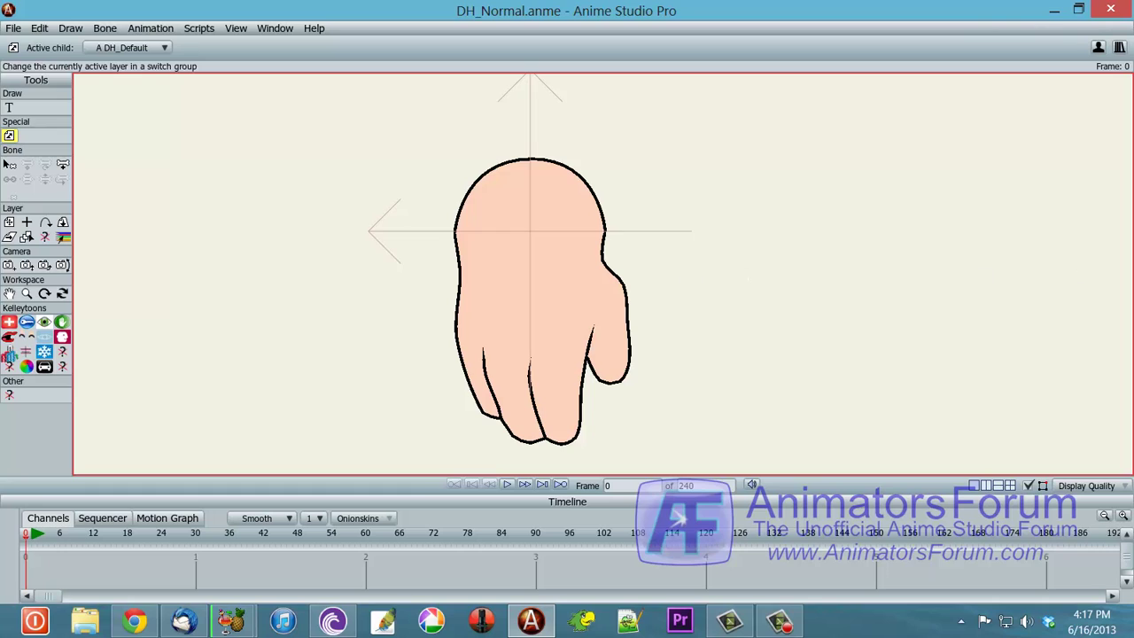
left_click(1119, 47)
left_click_drag(921, 40, 905, 47)
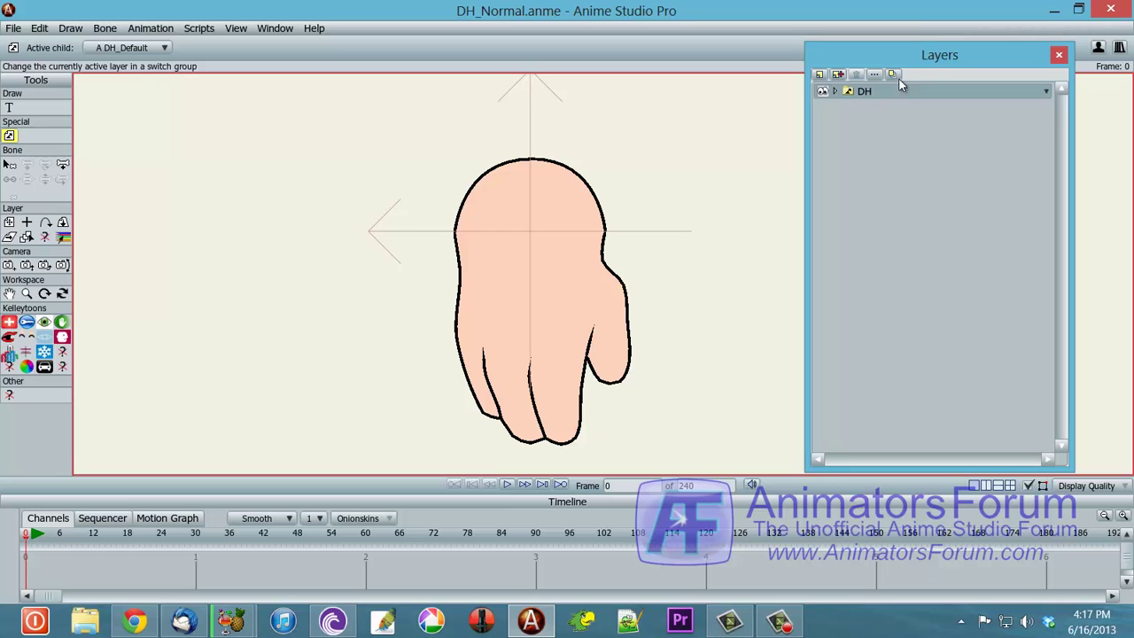
Move the Layers window right and expand the DH group to list its hand poses.
left_click_drag(939, 65, 990, 54)
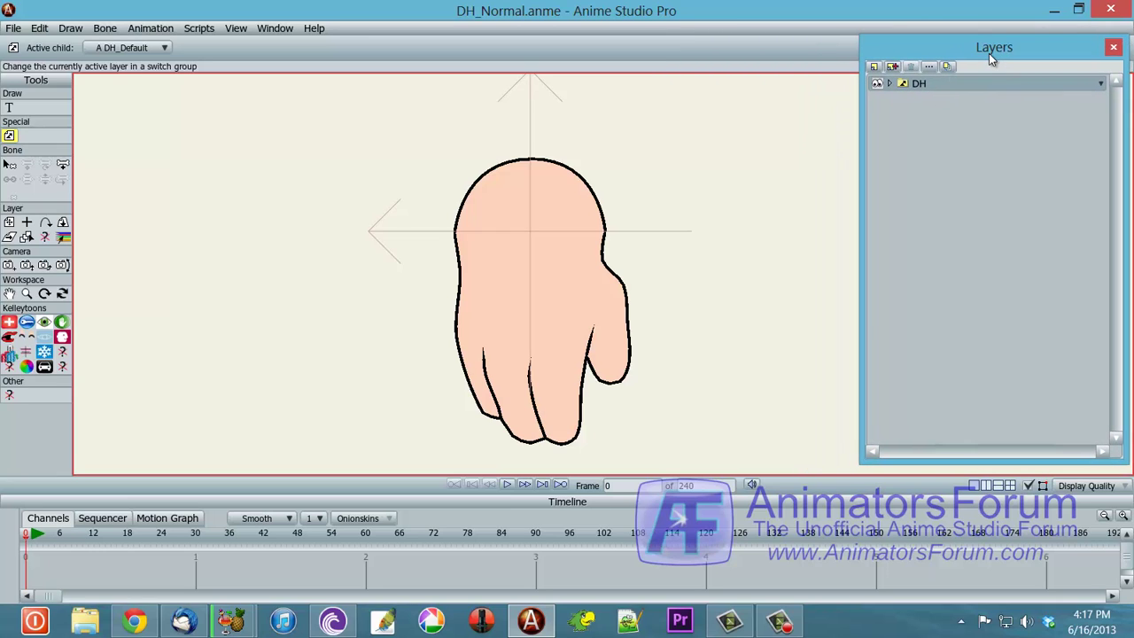
left_click(891, 84)
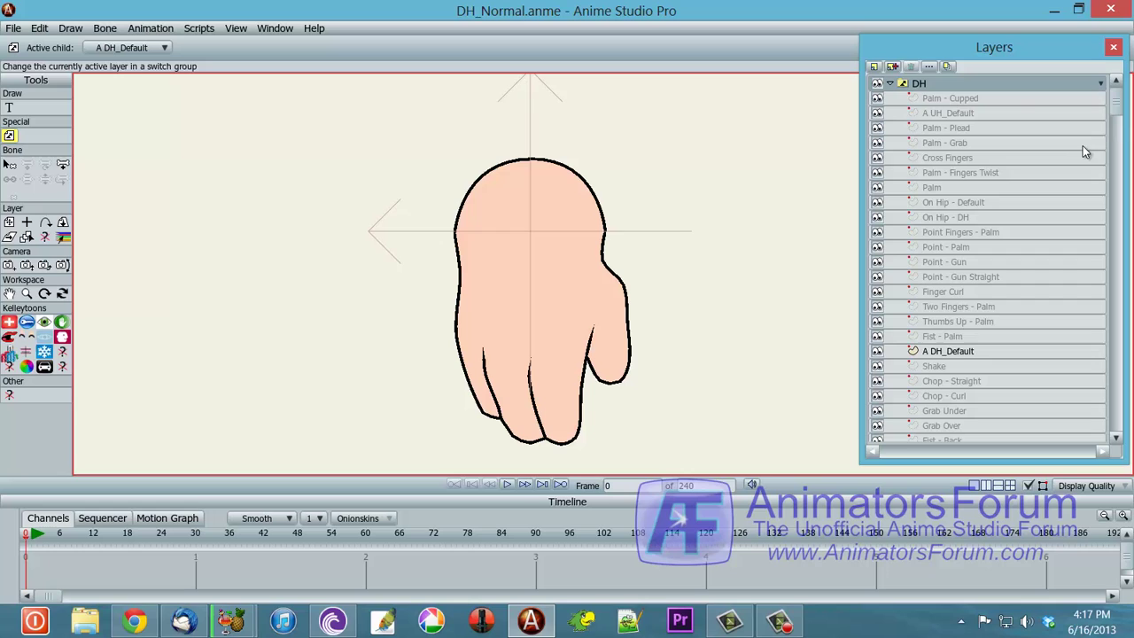
mouse_move(1118, 114)
left_mouse_down()
mouse_move(1118, 372)
mouse_move(1116, 97)
left_mouse_up()
left_click_drag(683, 175, 683, 187)
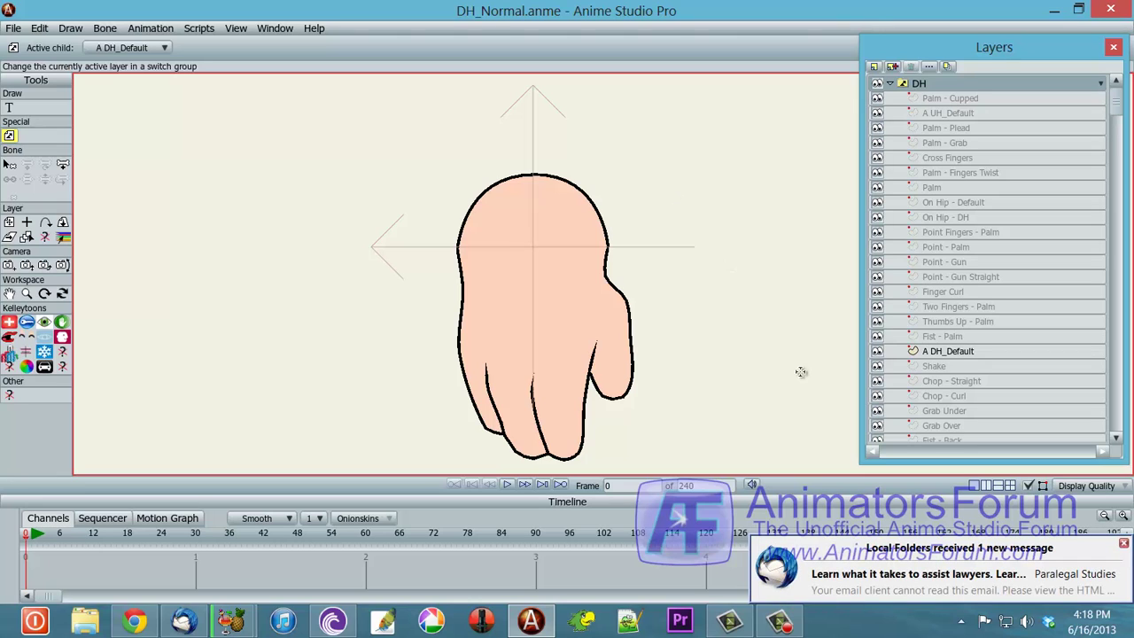
left_click(1123, 544)
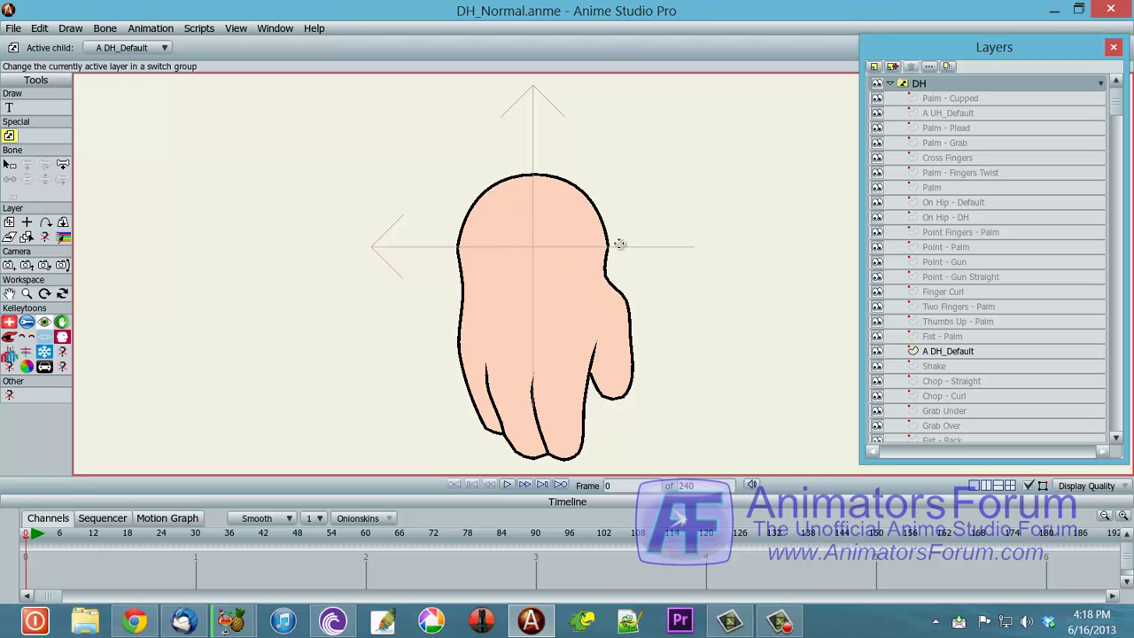
Select A DH_Default and hide its artwork so only its point outline shows on the hand.
left_click(876, 351)
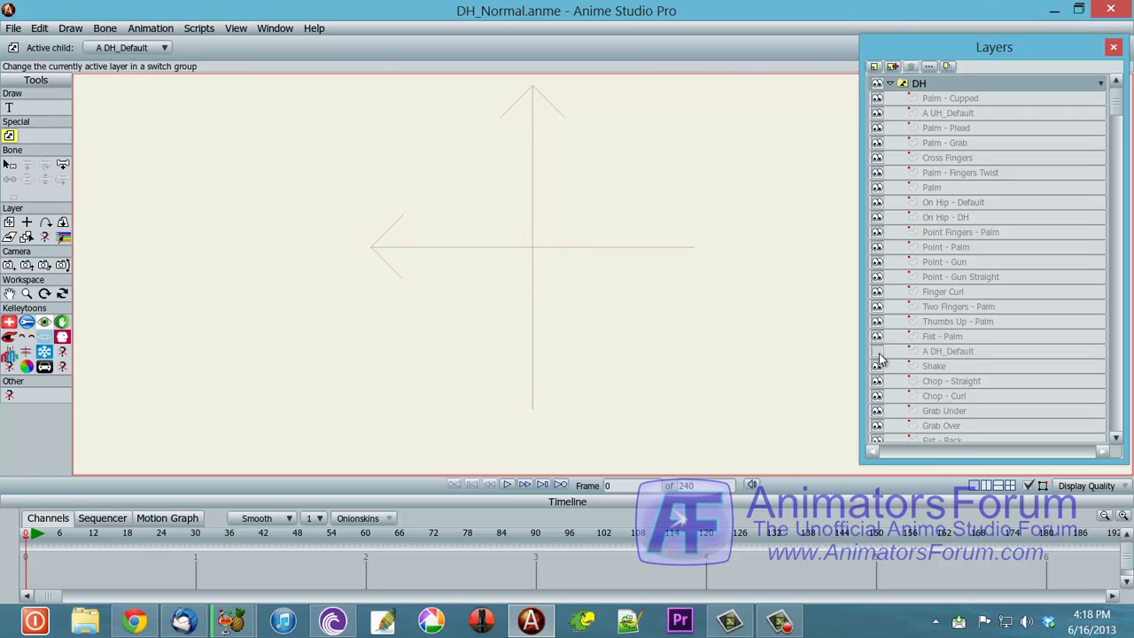
left_click(877, 352)
left_click(928, 354)
left_click(877, 352)
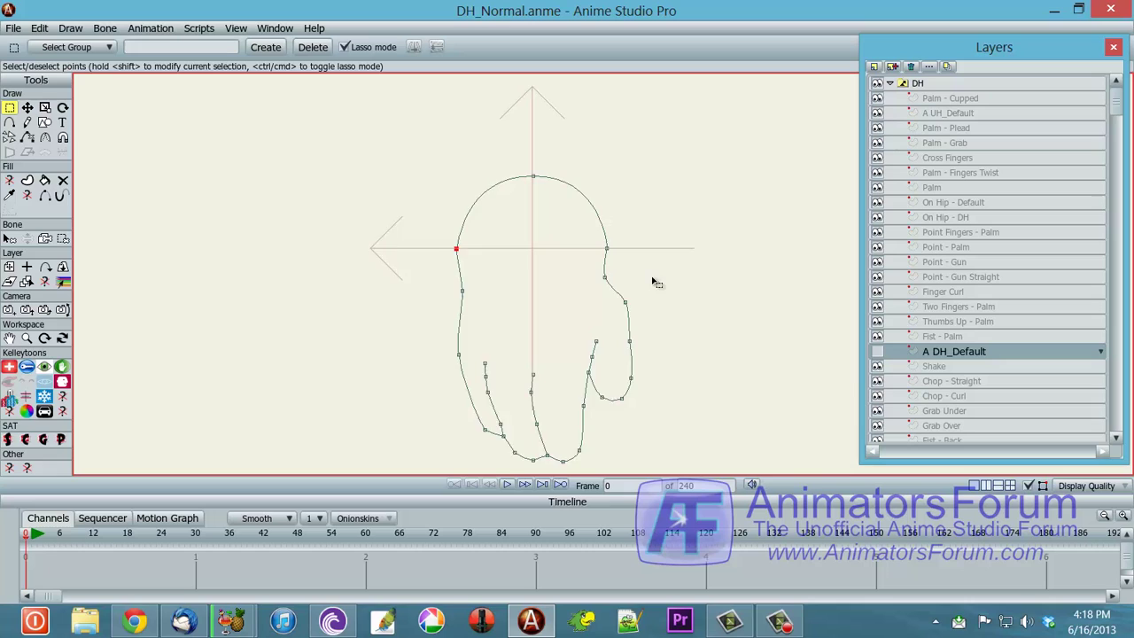
scroll(651, 283, "up", 3)
scroll(655, 288, "down", 5)
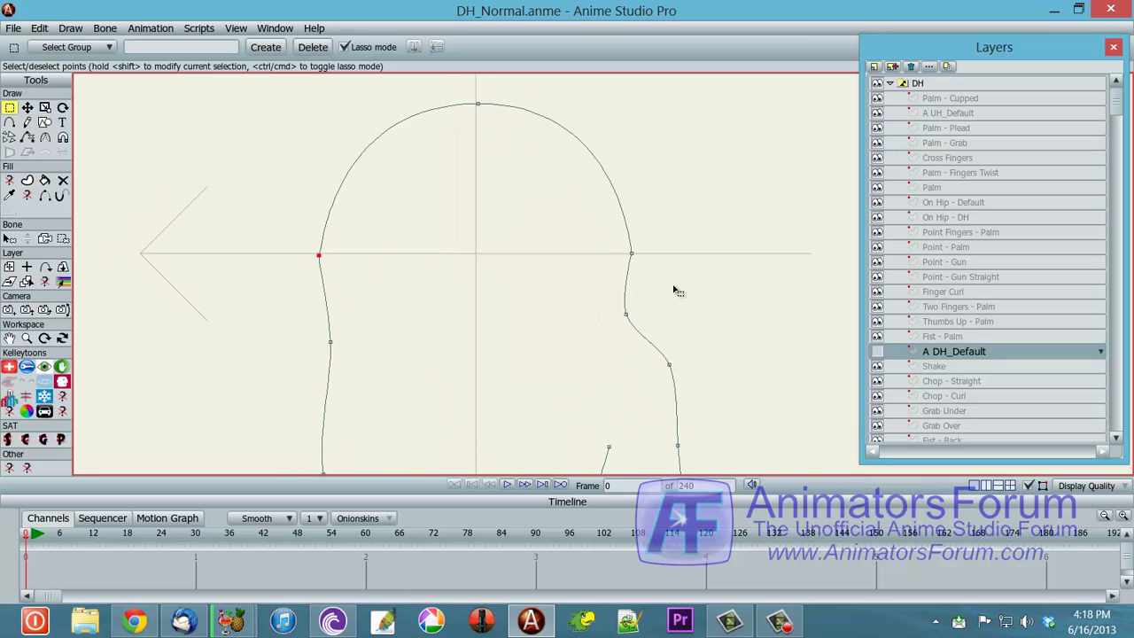
scroll(675, 288, "down", 1)
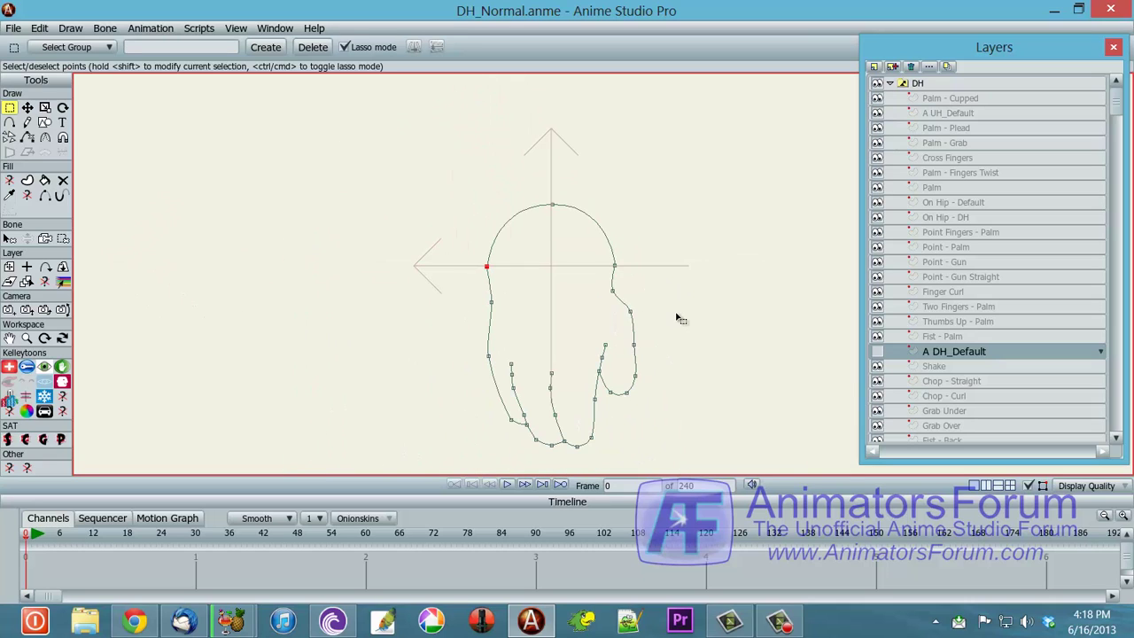
left_click_drag(675, 316, 645, 311)
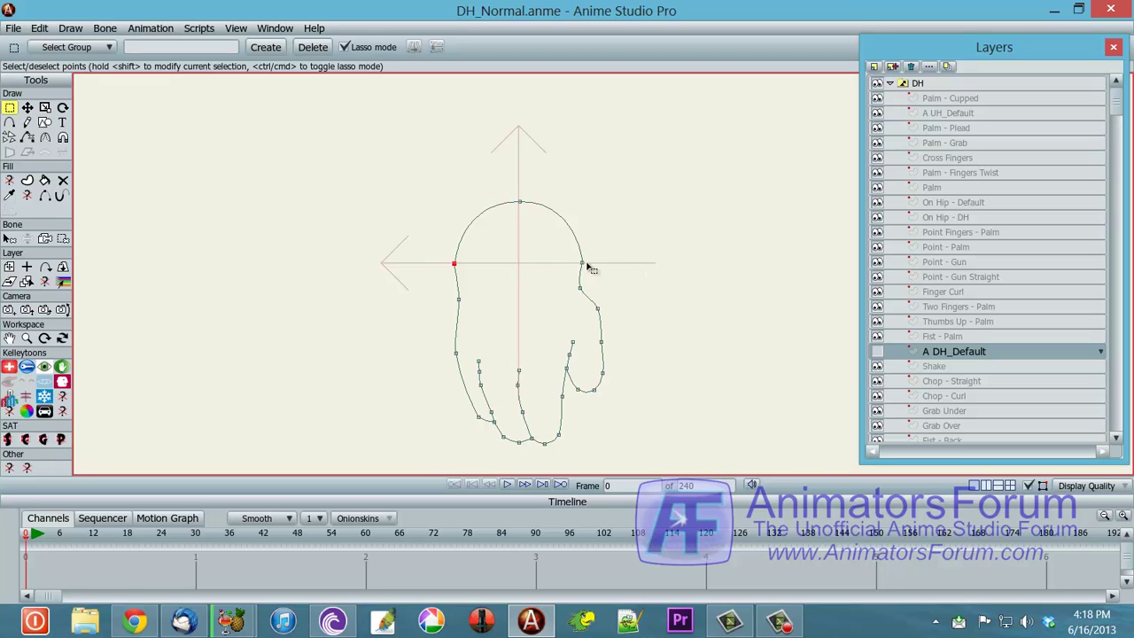
left_click_drag(697, 279, 700, 282)
scroll(697, 282, "up", 1)
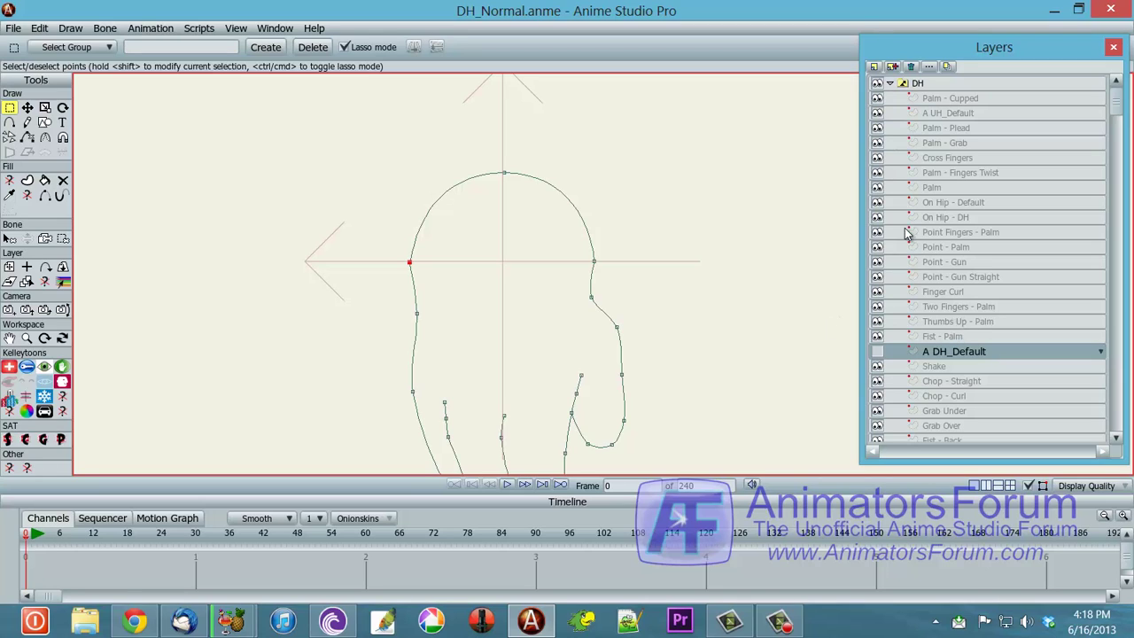
Preview the Palm pose with its artwork hidden and shown, then collapse the DH group.
left_click(877, 188)
left_click(937, 187)
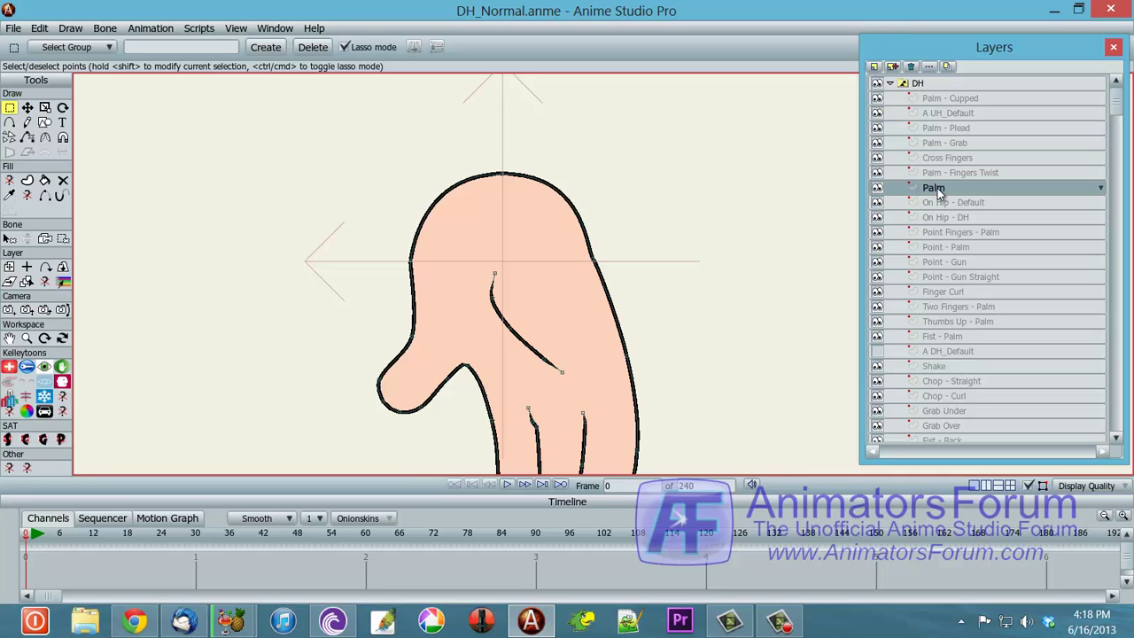
left_click(878, 189)
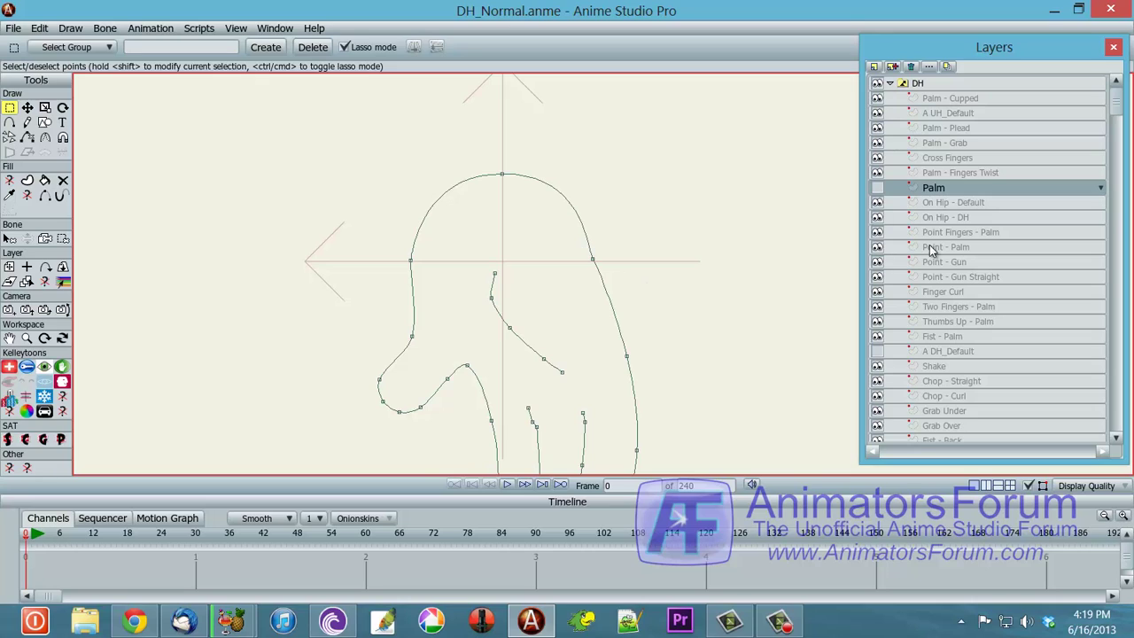
left_click(880, 188)
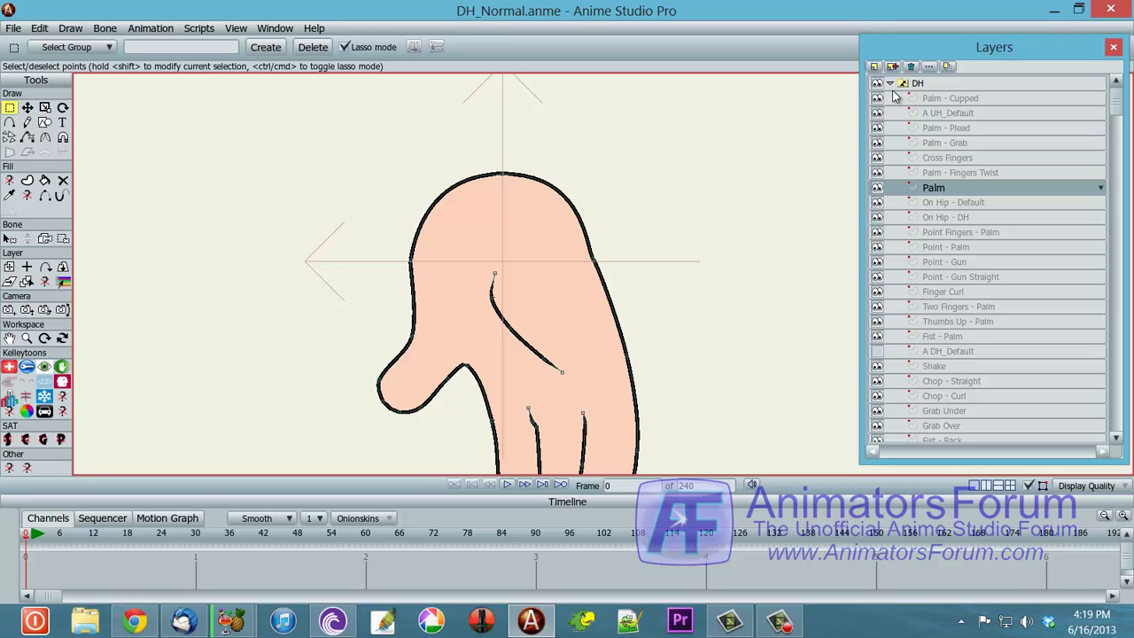
left_click(890, 83)
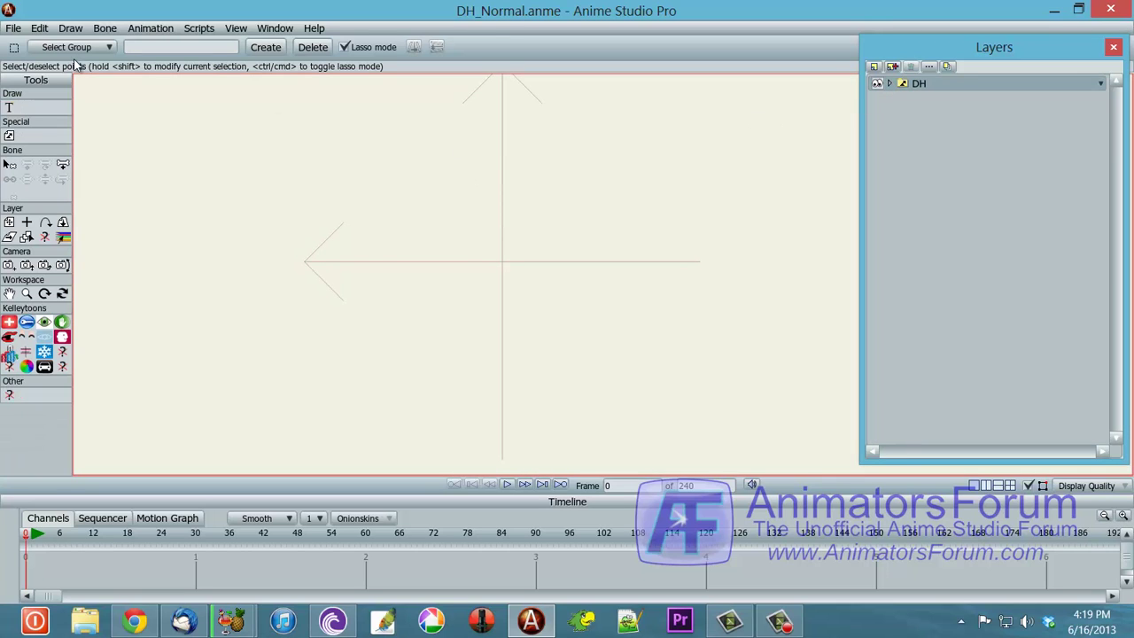
Close the hand file without saving changes and open DF.anme.
left_click(15, 28)
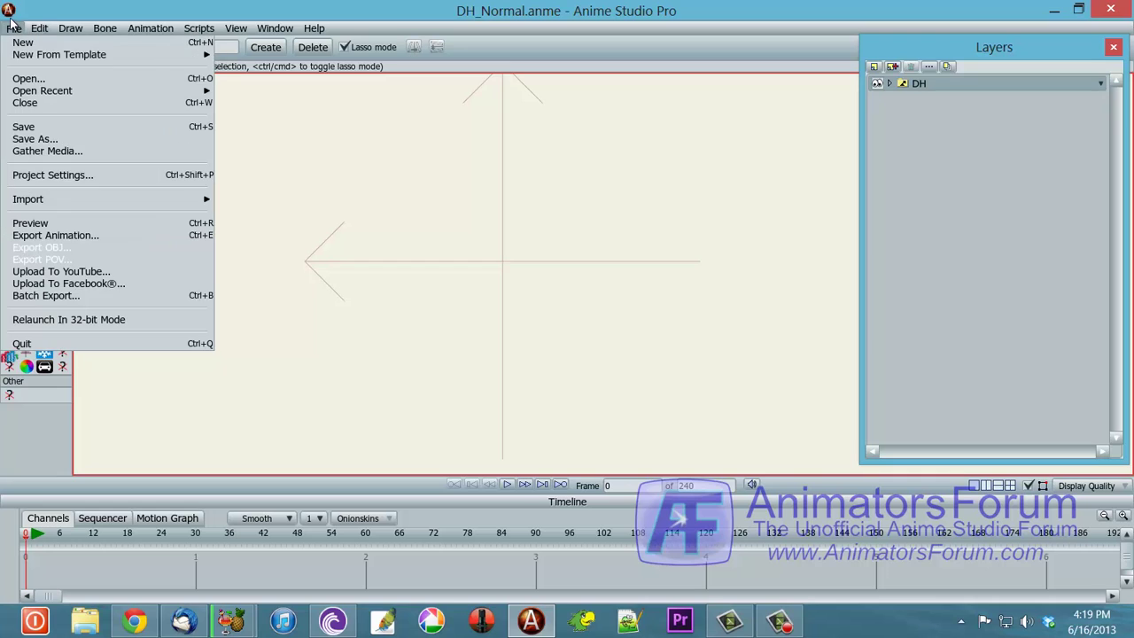
mouse_move(163, 94)
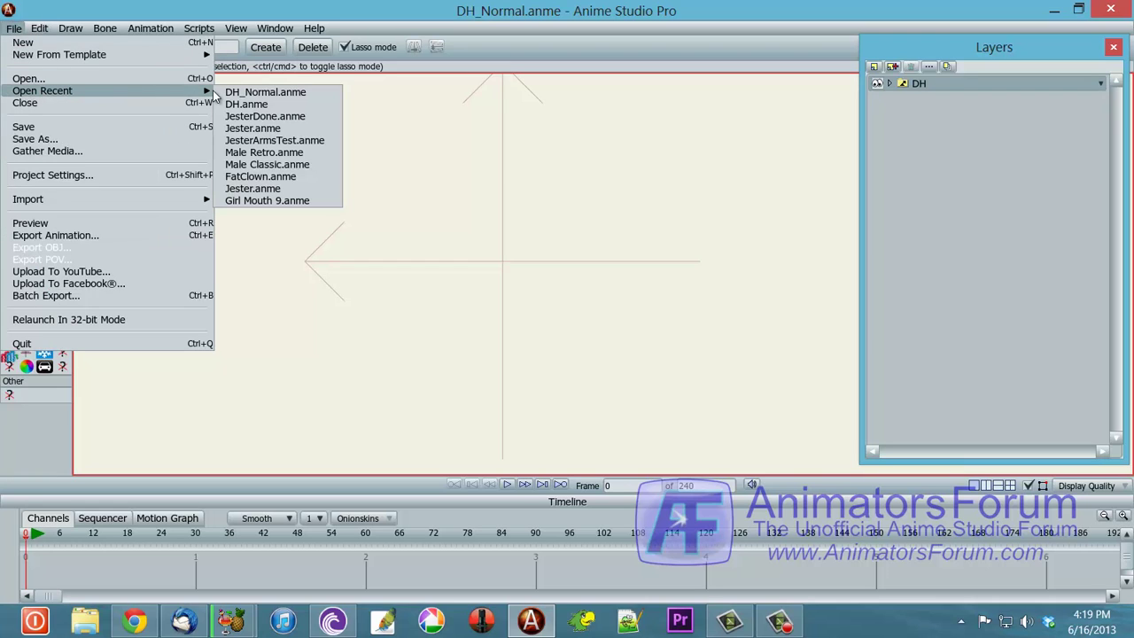
left_click(532, 162)
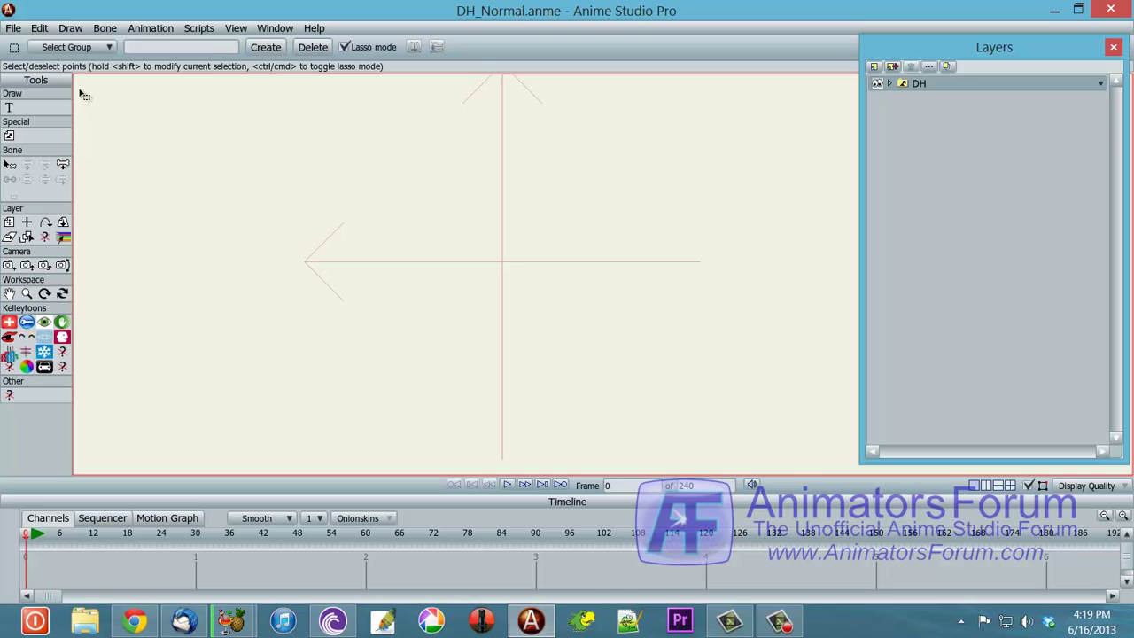
left_click(14, 28)
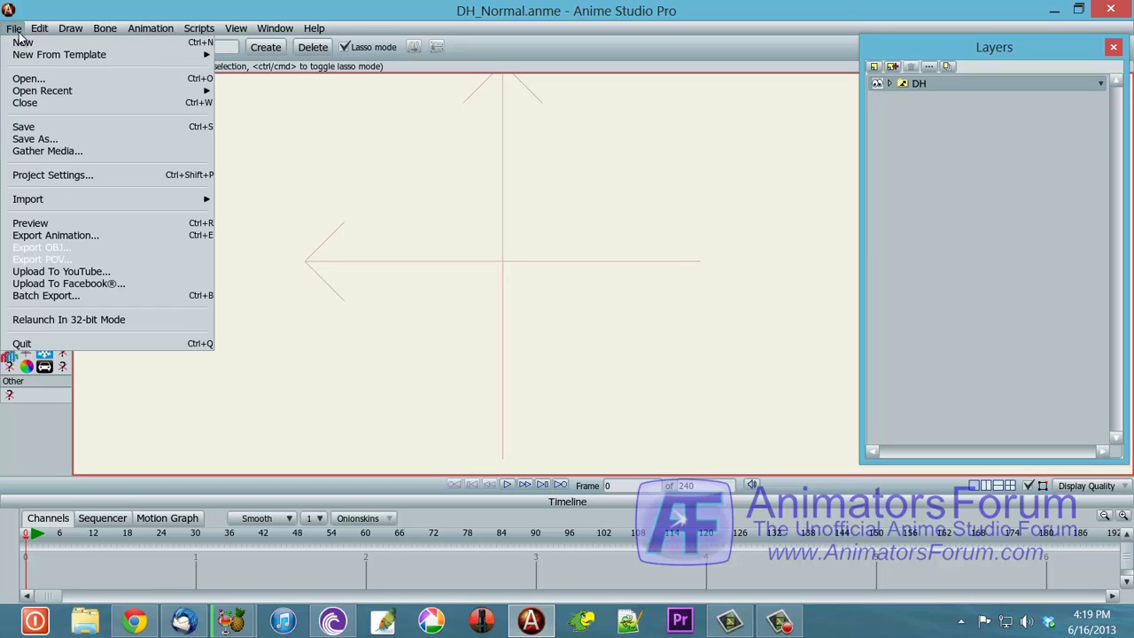
left_click(32, 80)
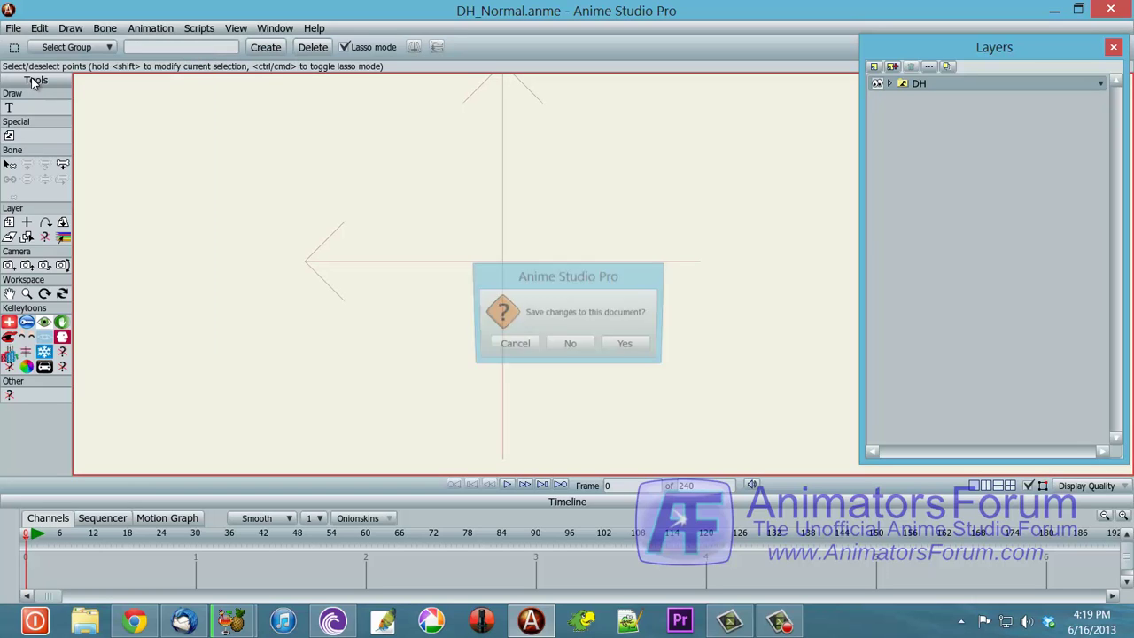
left_click(580, 345)
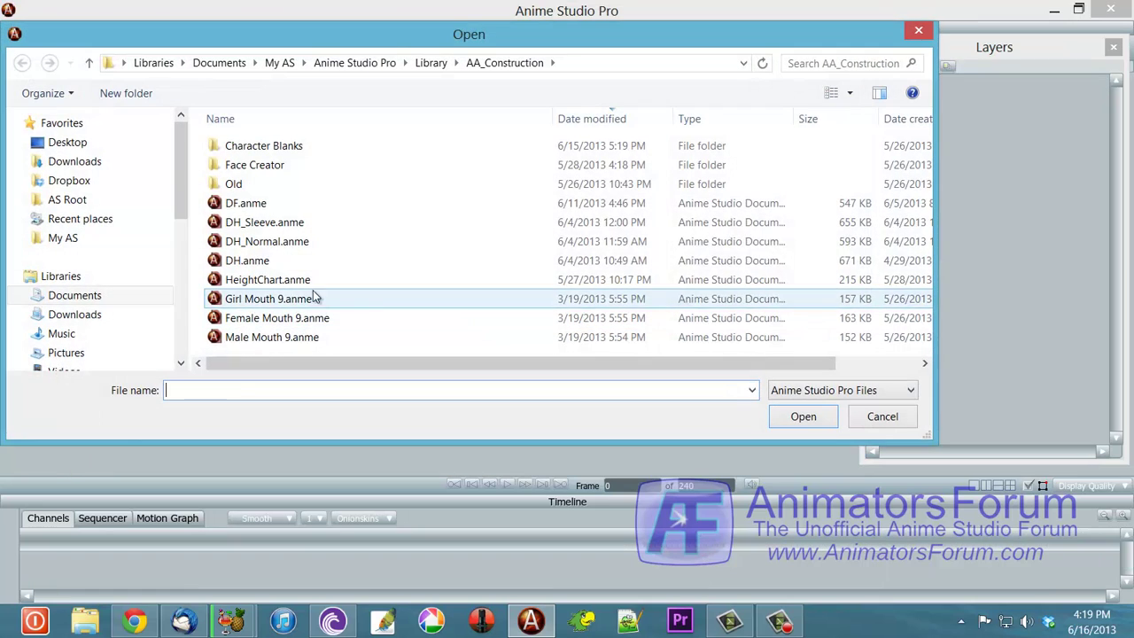
double_click(255, 203)
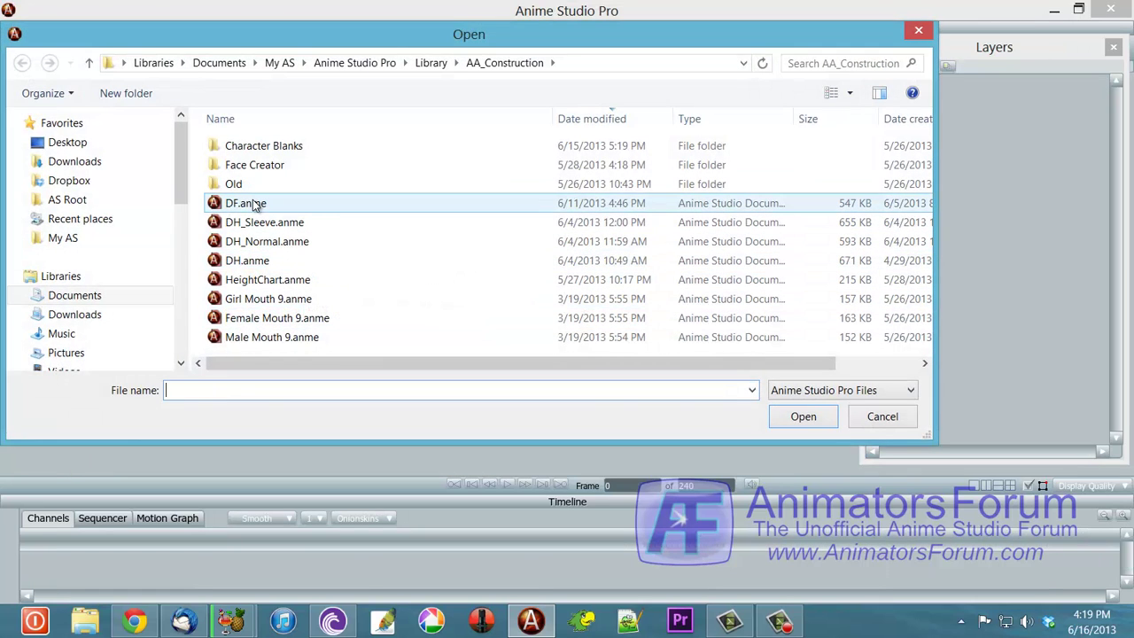
Expand the DF group and hide the Bare Foot and Booty artwork, leaving their points.
scroll(631, 301, "up", 5)
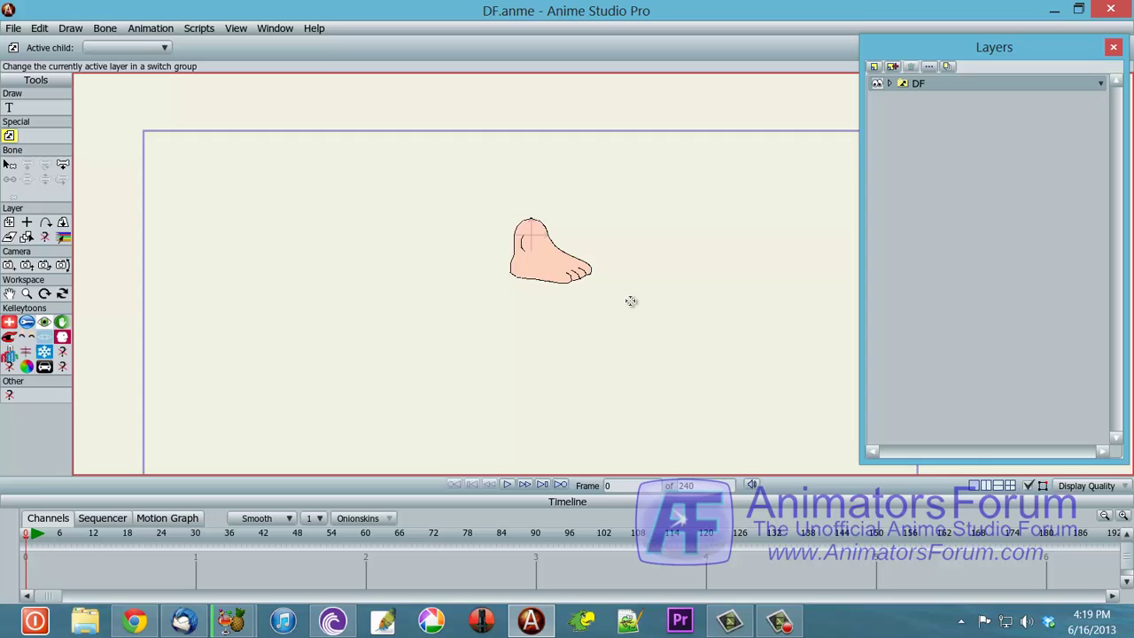
scroll(673, 317, "up", 1)
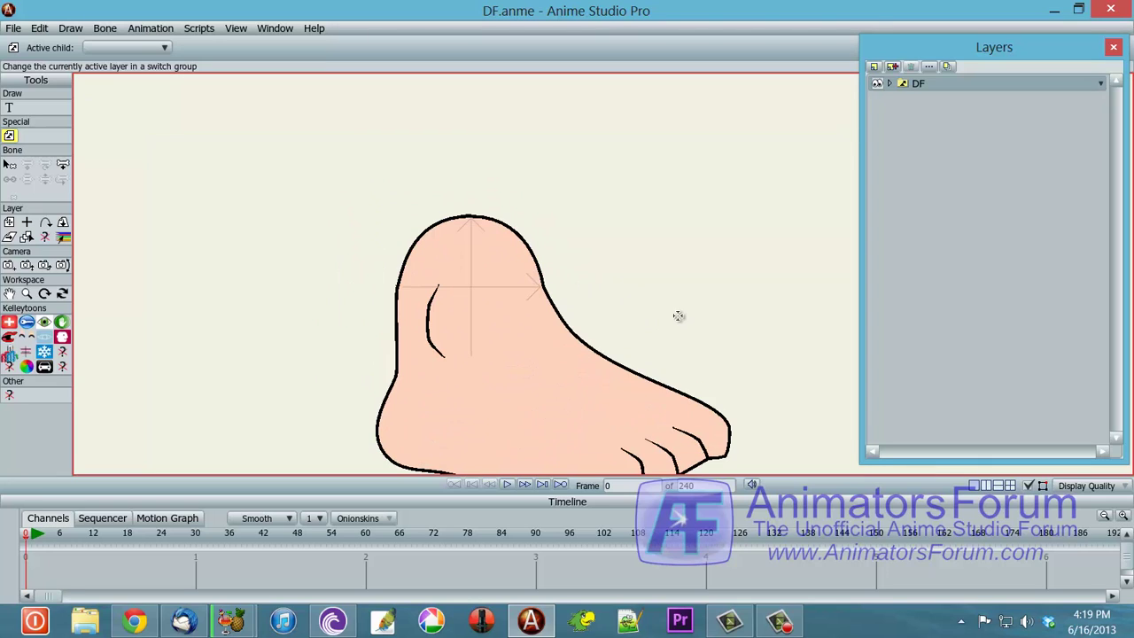
left_click(889, 83)
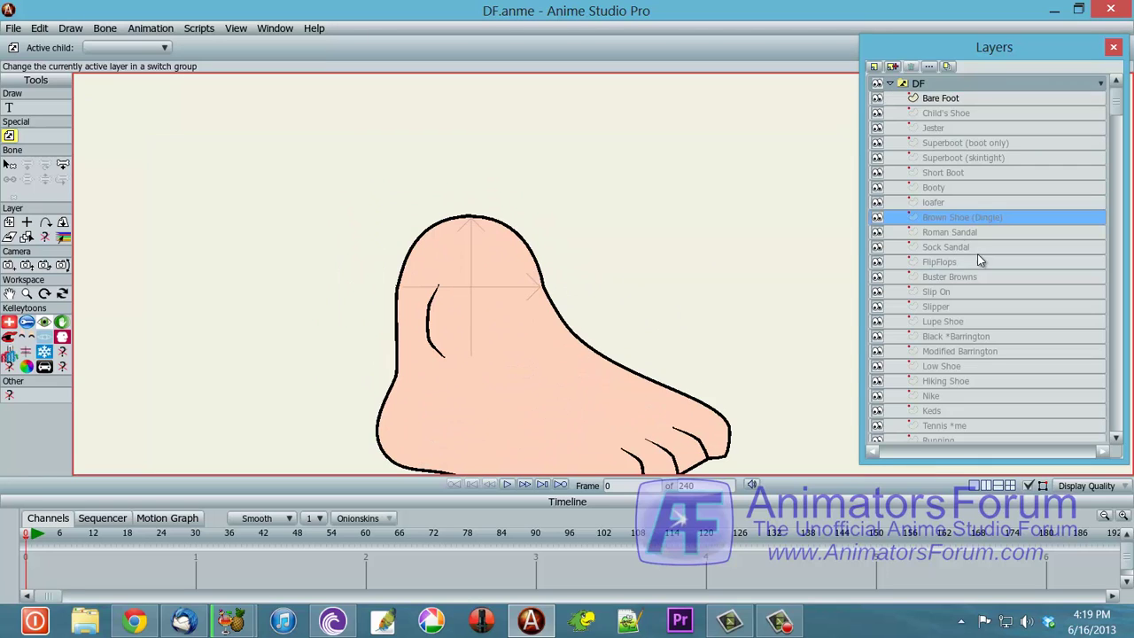
left_click(941, 99)
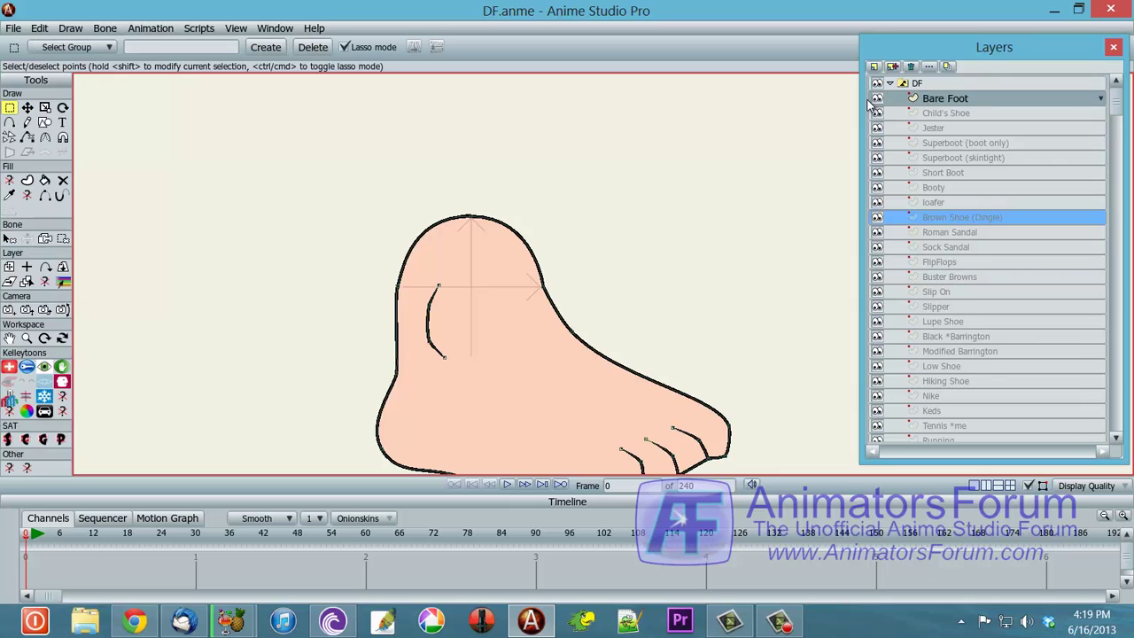
left_click(876, 98)
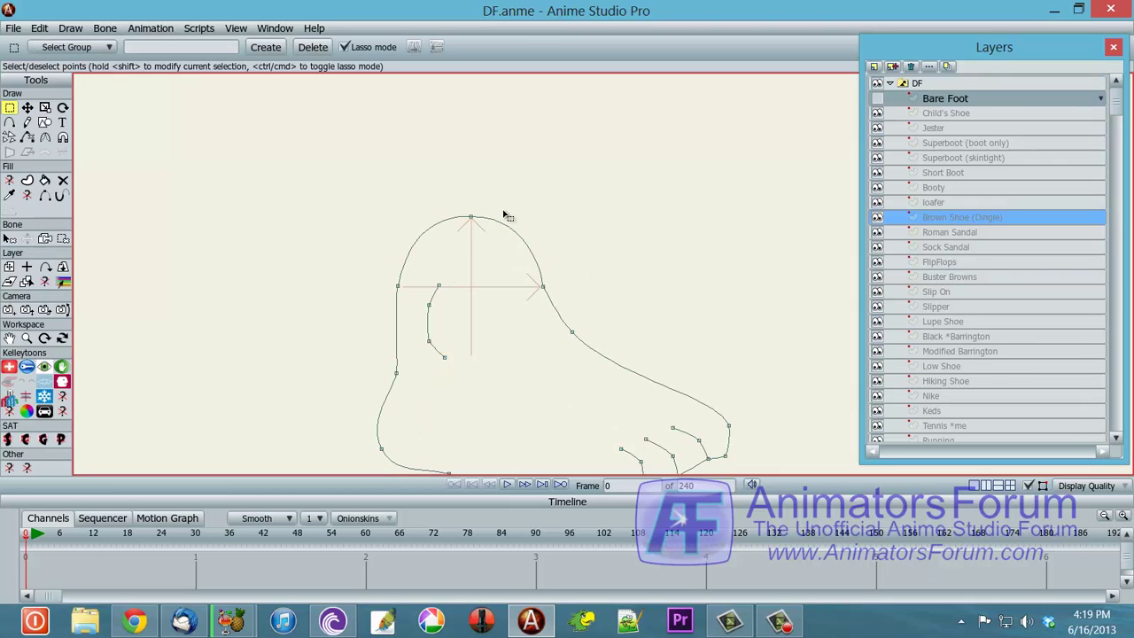
left_click(961, 186)
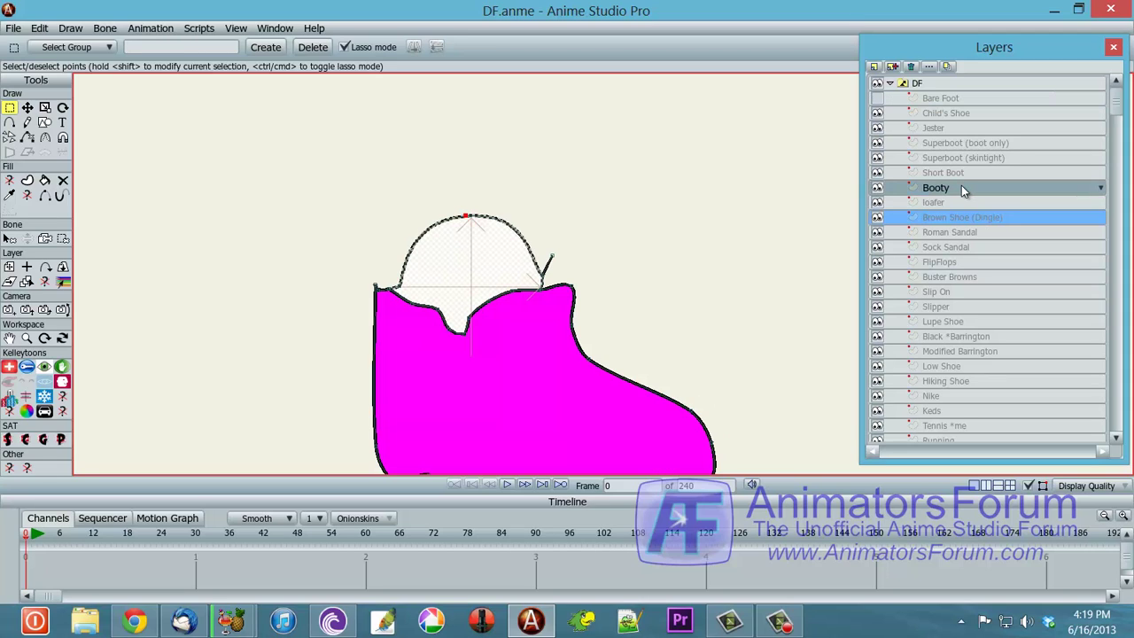
left_click(877, 188)
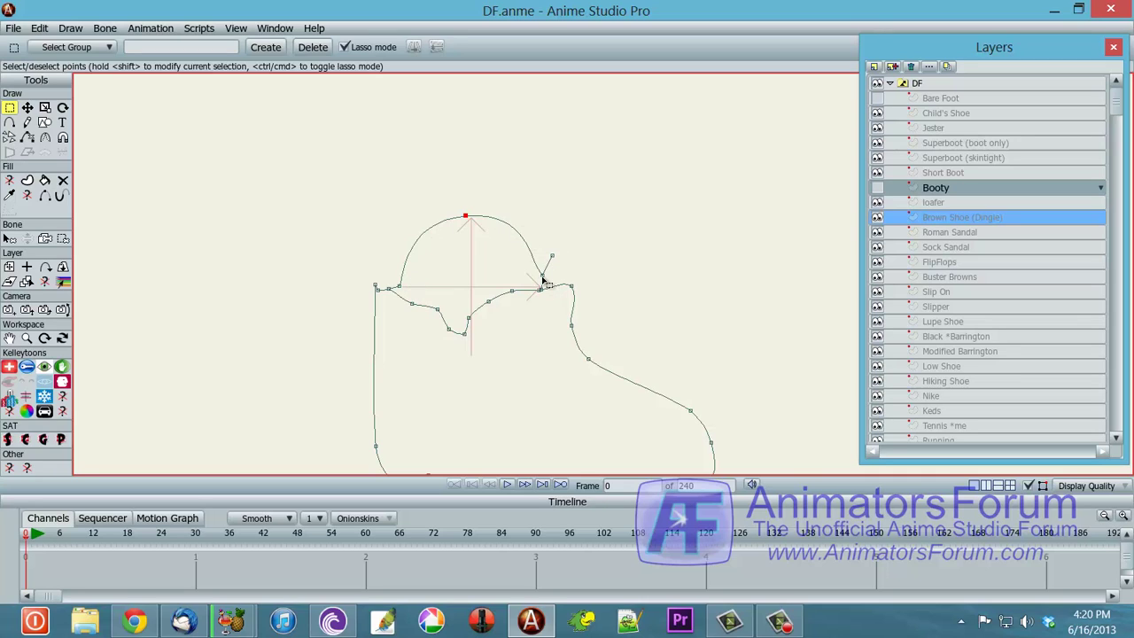
Hide the Roman Sandal and Buster Browns footwear layers, leaving their outlines.
left_click(953, 232)
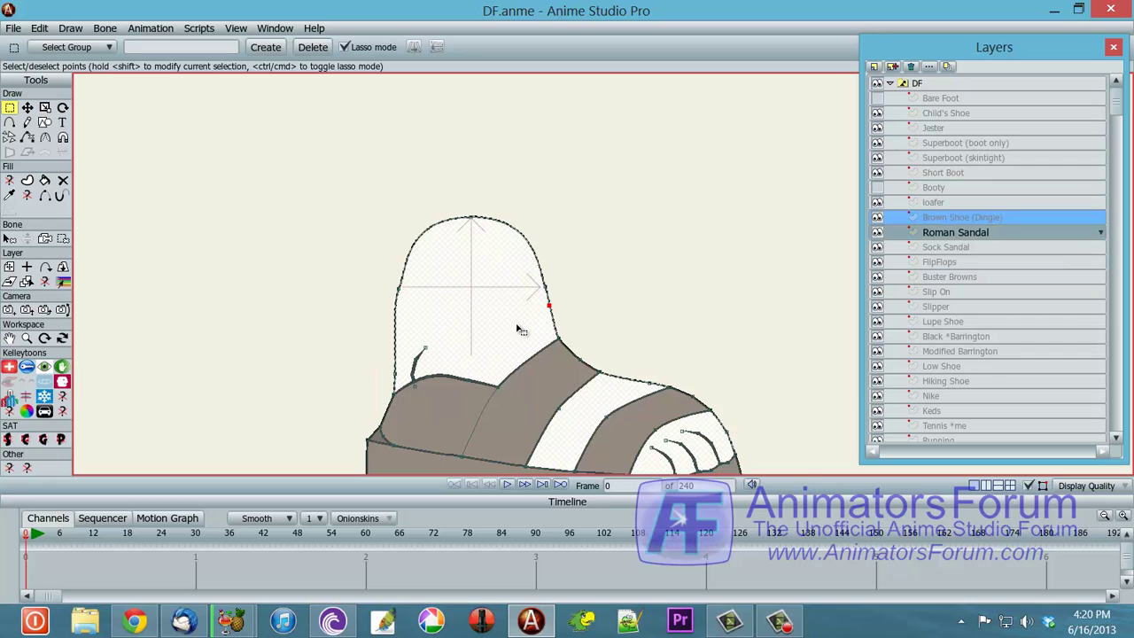
left_click(876, 232)
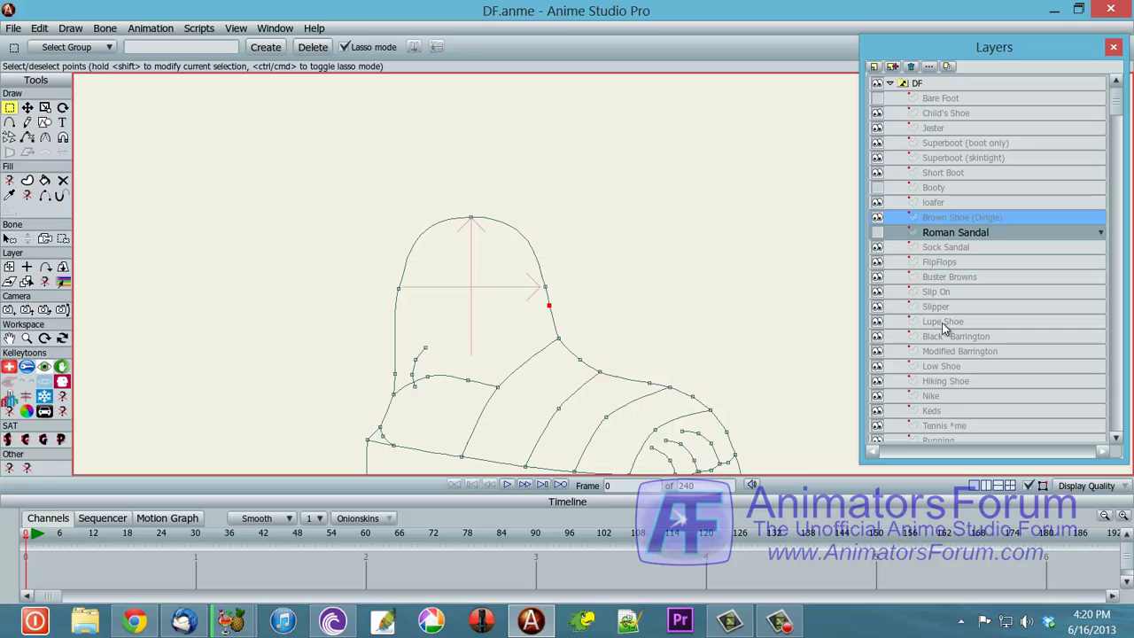
left_click(957, 273)
left_click(877, 278)
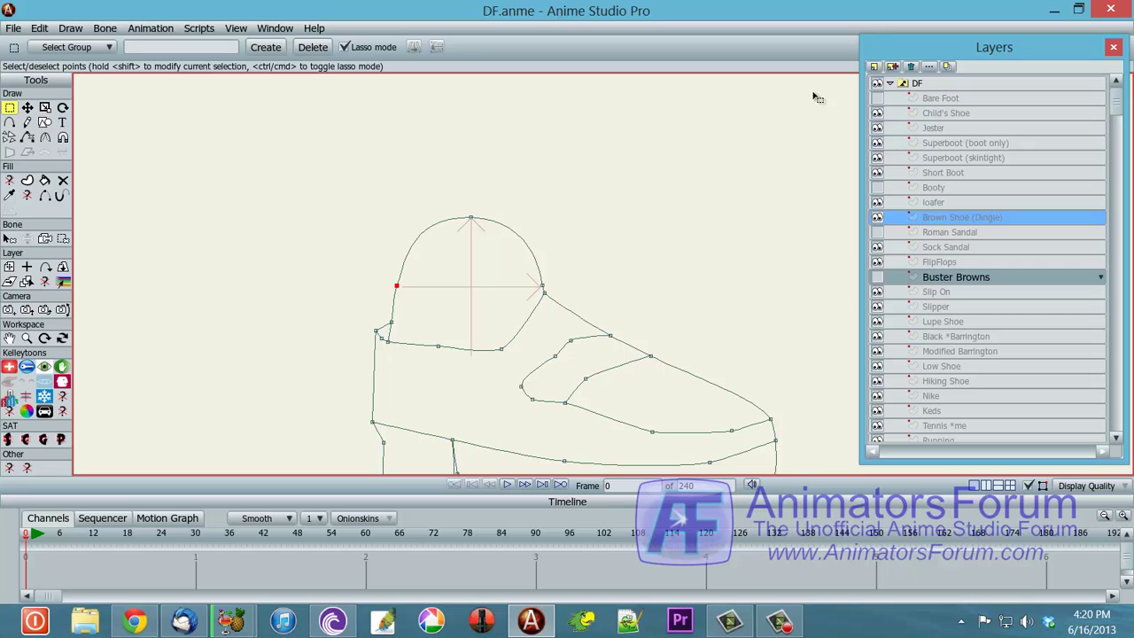
Open JesterDone.anme from the recent files list.
left_click(17, 31)
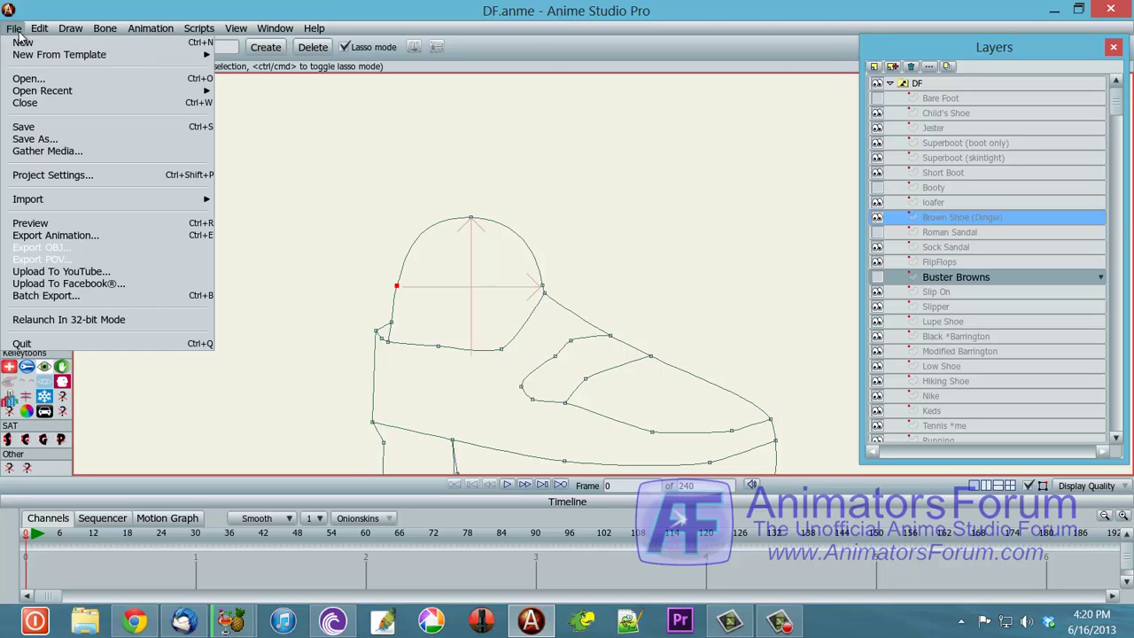
mouse_move(38, 93)
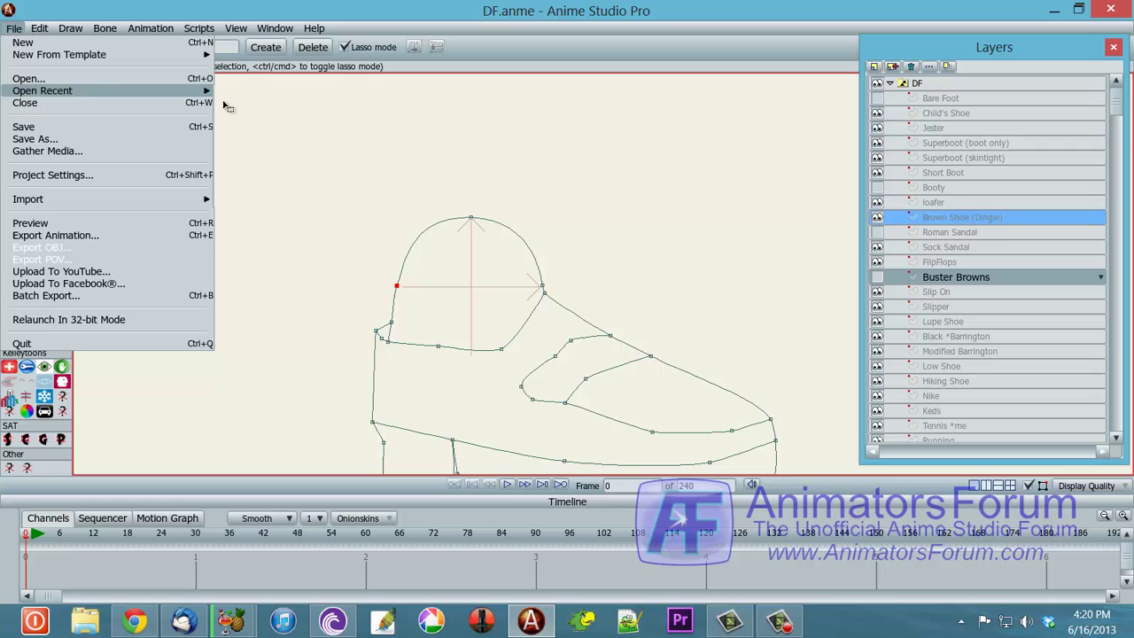
mouse_move(199, 92)
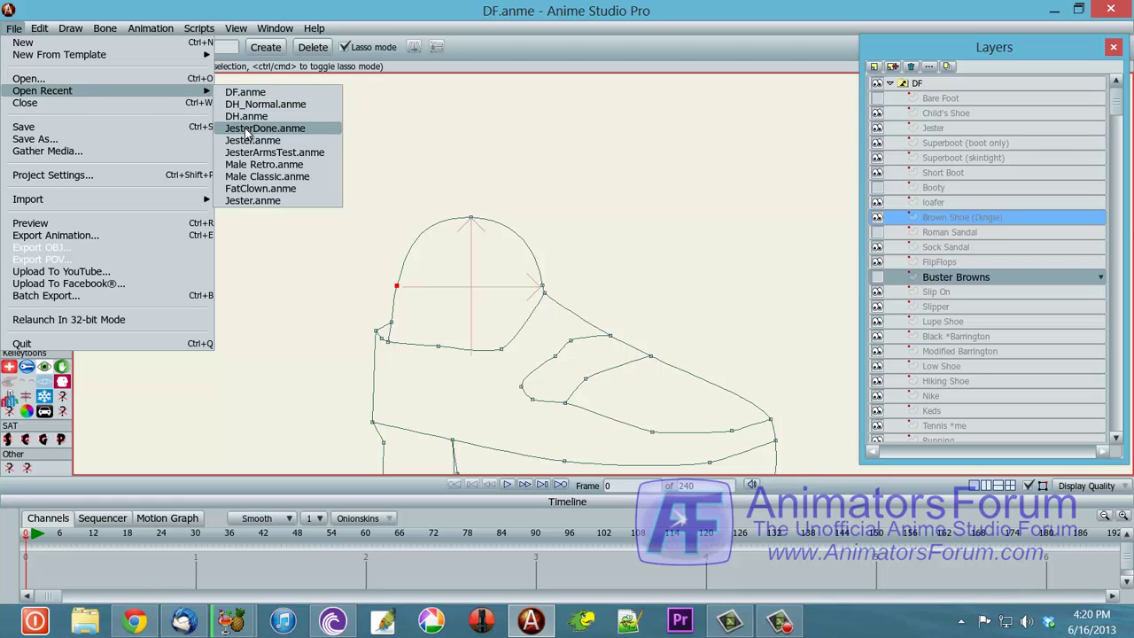
left_click(248, 129)
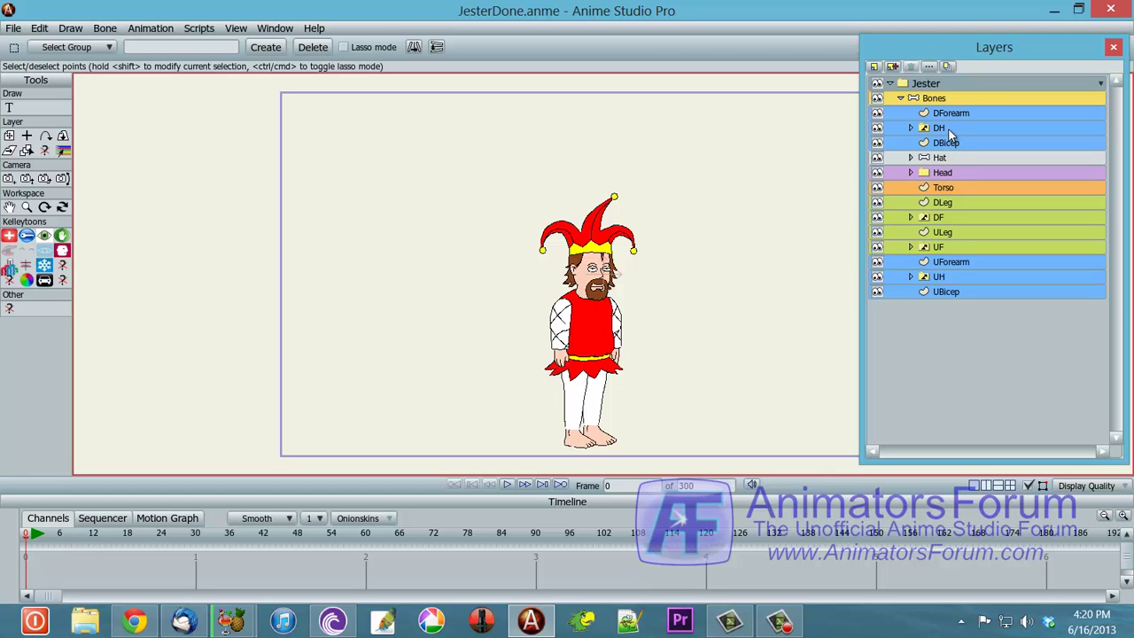
Select the DH layer, zoom in on the jester's waist, and go to frame 90.
left_click(948, 129)
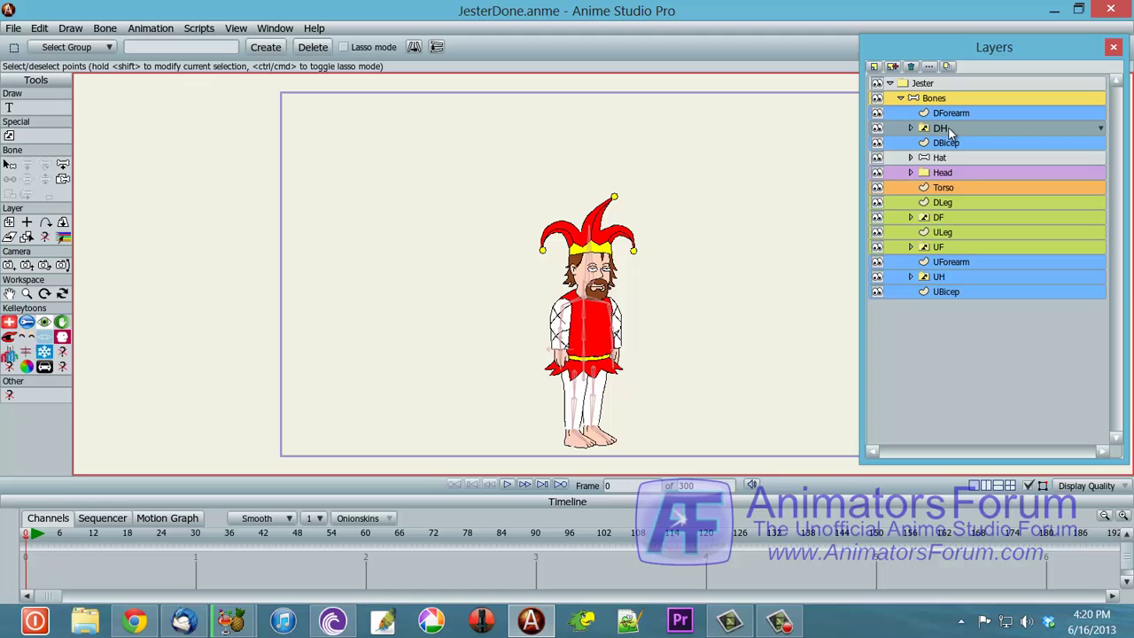
left_click_drag(709, 369, 718, 301)
scroll(718, 301, "up", 8)
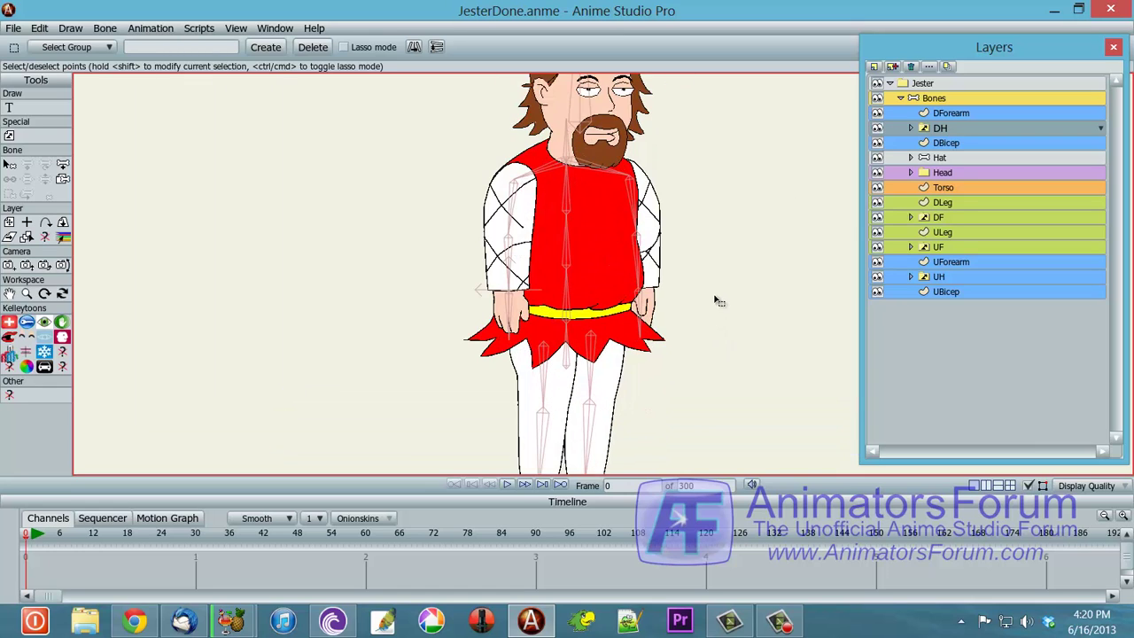
left_click(536, 542)
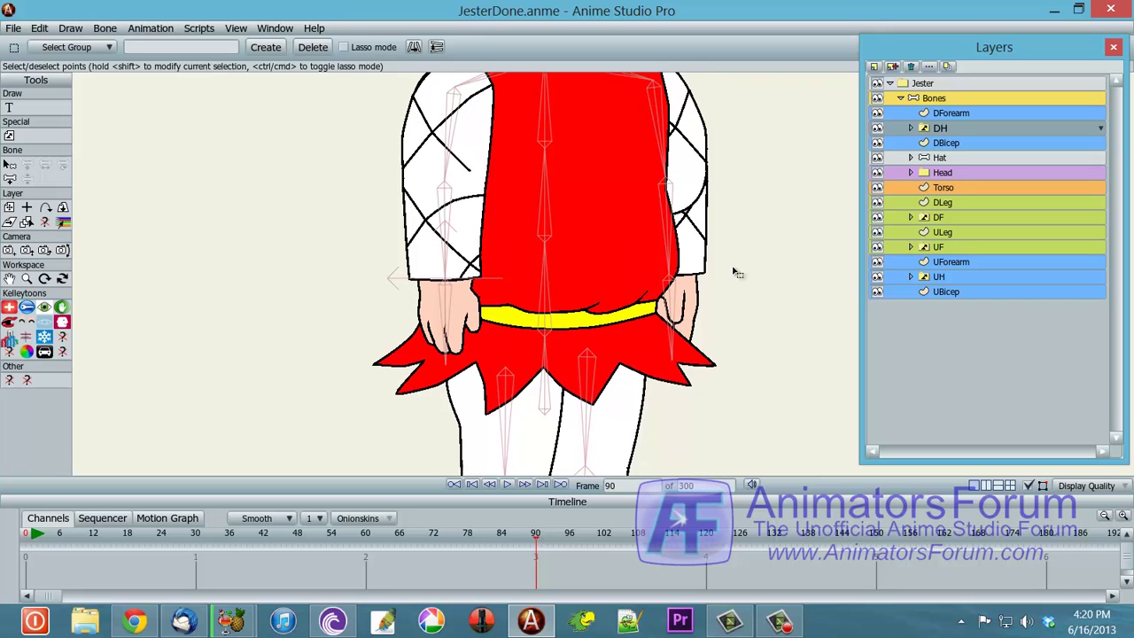
left_click(981, 100)
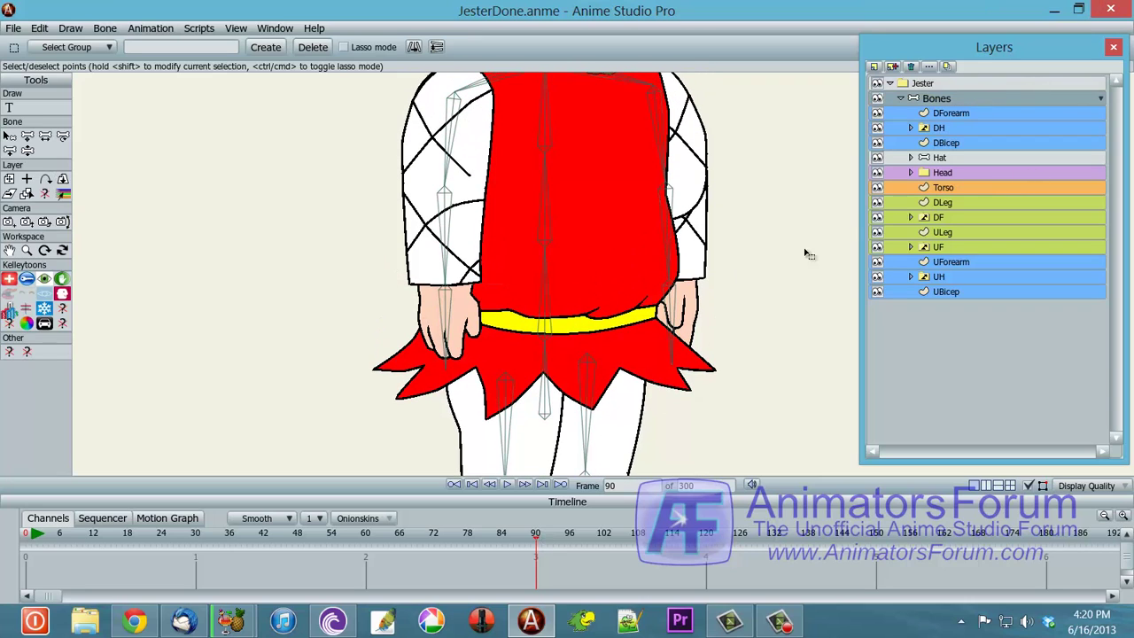
Rotate the hand bone outward and switch the DH hand to the Fist Forward pose.
key("r")
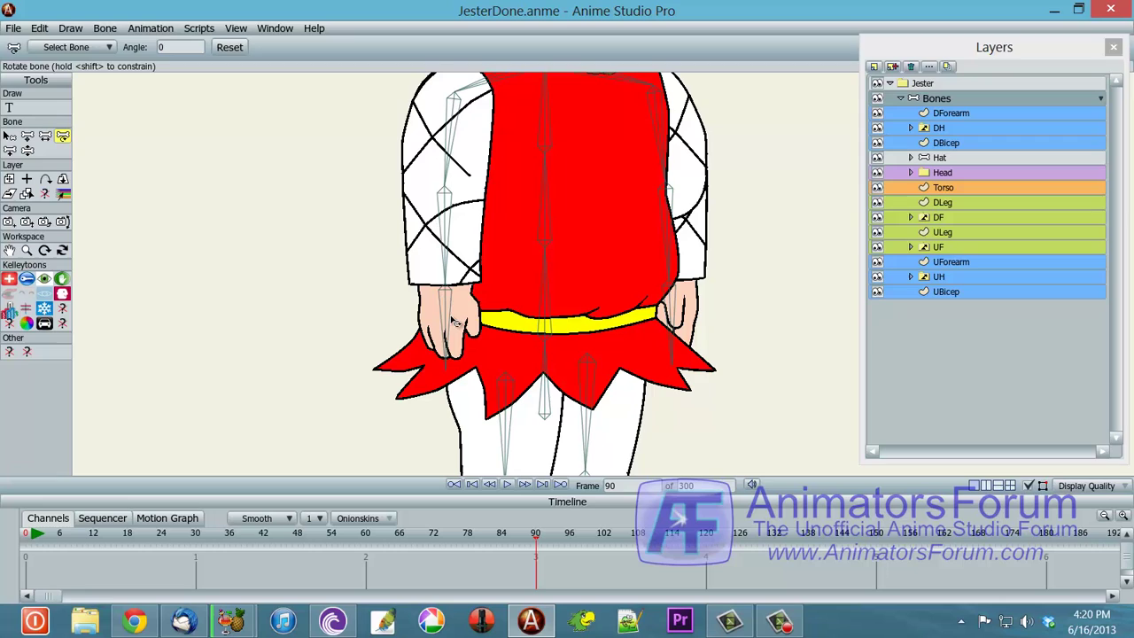
mouse_move(454, 322)
left_mouse_down()
mouse_move(469, 318)
mouse_move(436, 321)
mouse_move(451, 323)
mouse_move(448, 291)
mouse_move(439, 315)
mouse_move(460, 317)
mouse_move(436, 319)
mouse_move(448, 321)
left_mouse_up()
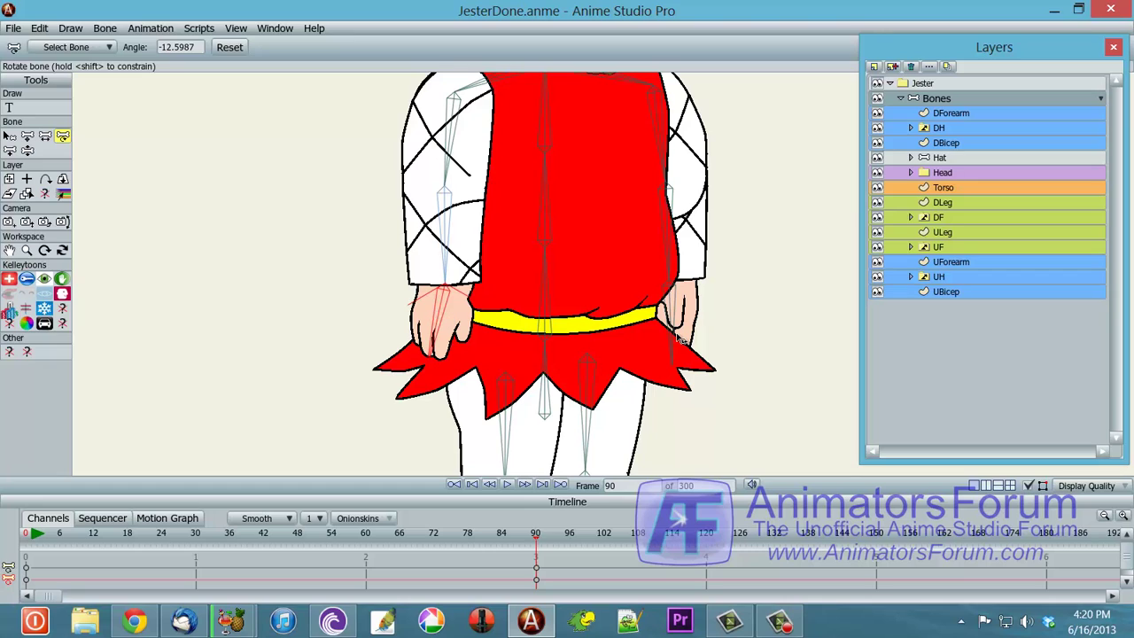
right_click(953, 130)
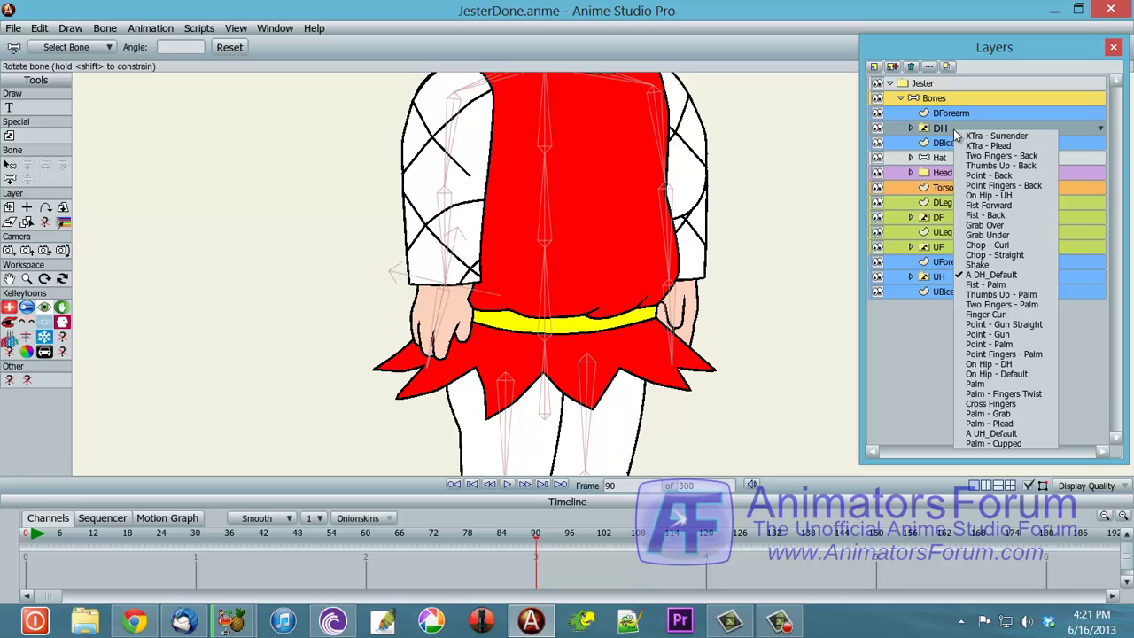
left_click(971, 206)
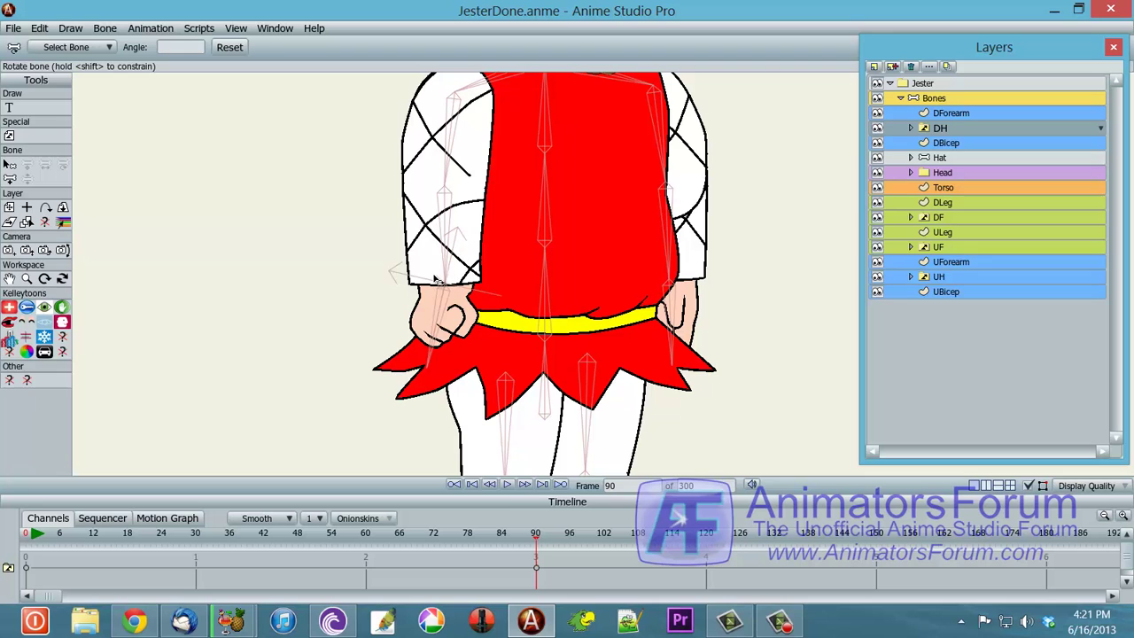
Change the DH hand from Fist Forward to the Point - Back pose.
scroll(322, 292, "up", 2)
scroll(335, 304, "up", 2)
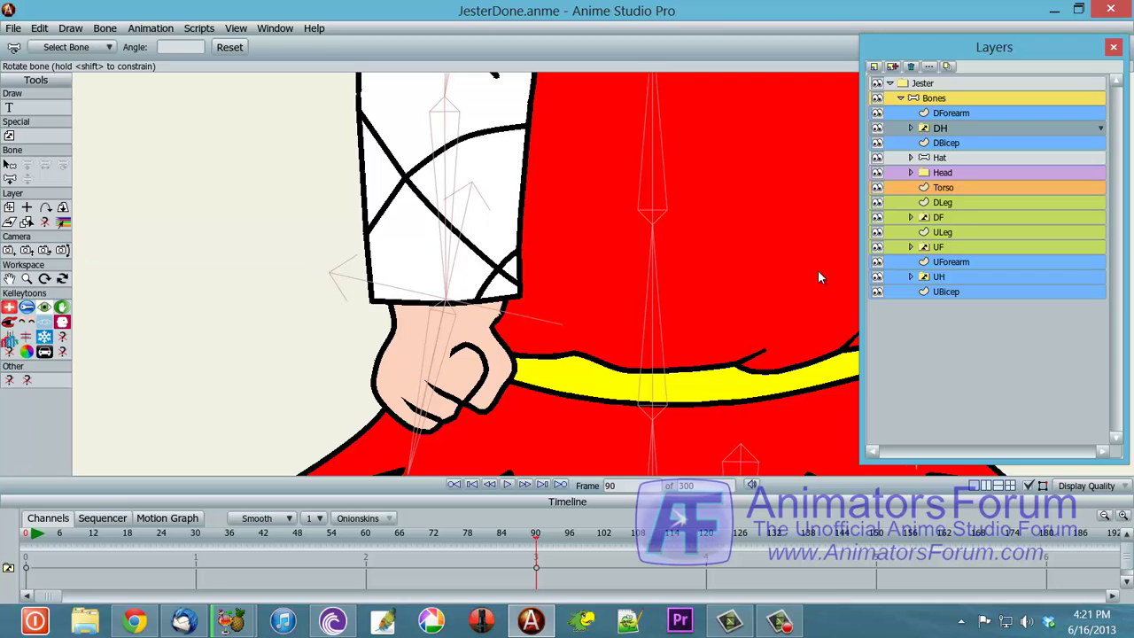
right_click(948, 131)
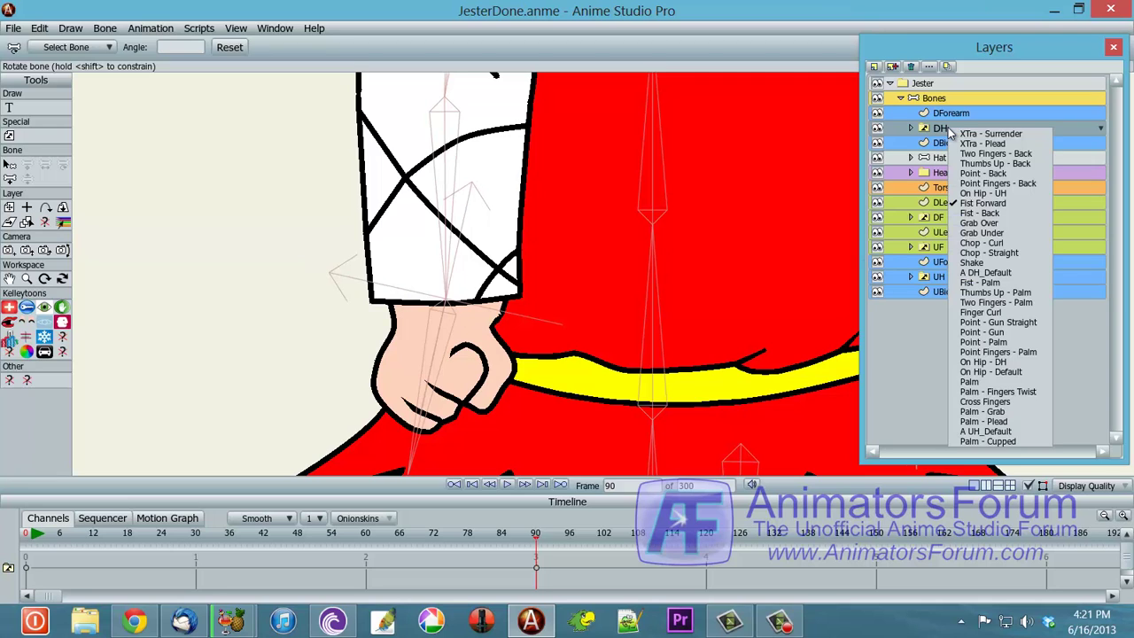
left_click(1010, 174)
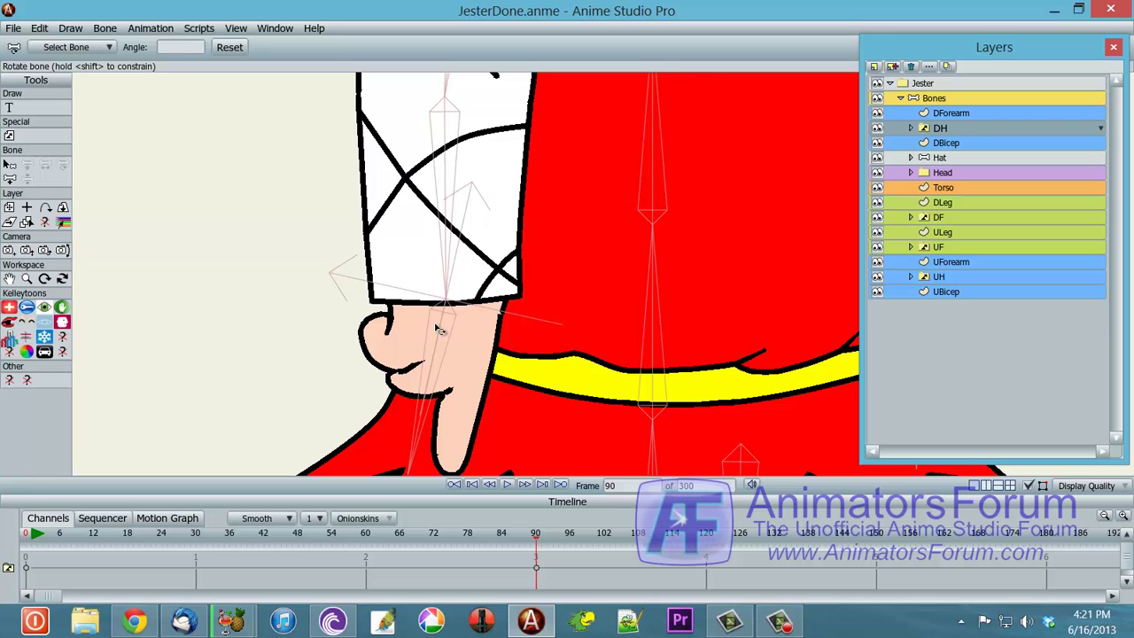
scroll(273, 322, "down", 5)
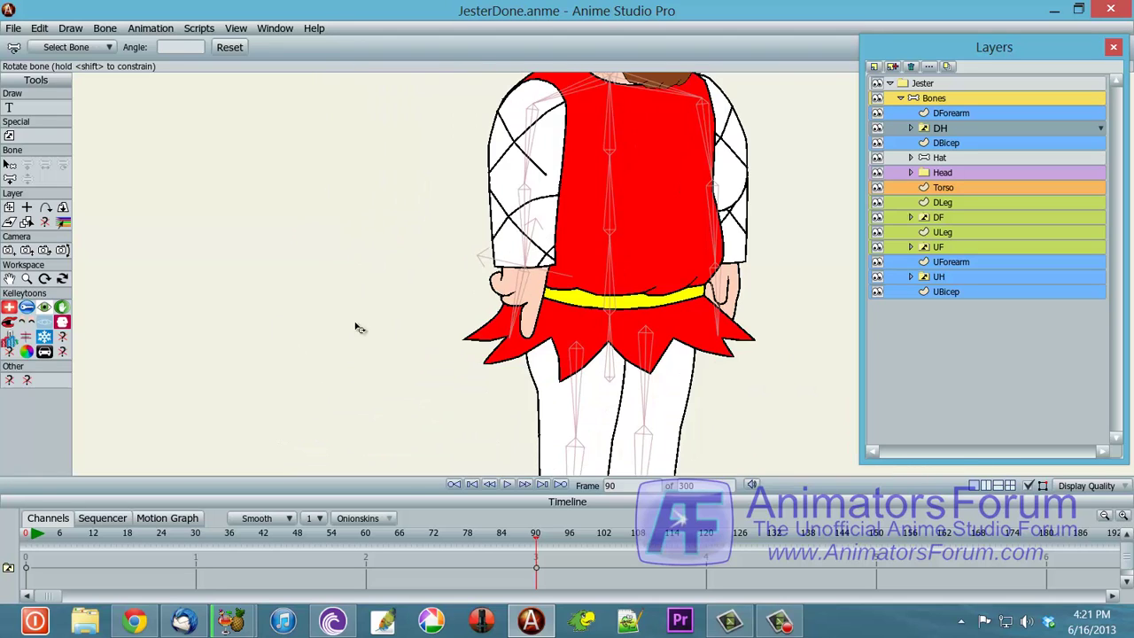
scroll(359, 329, "right", 3)
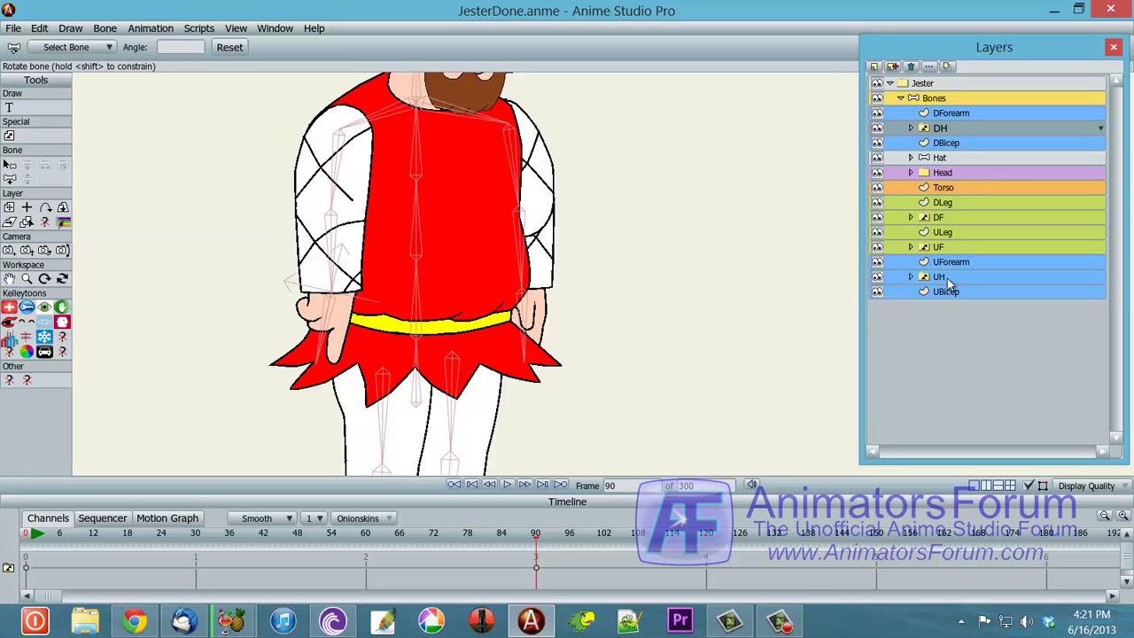
Rotate the jester's other arm outward from his side using the Bones layer.
left_click(954, 99)
left_click_drag(523, 190, 592, 256)
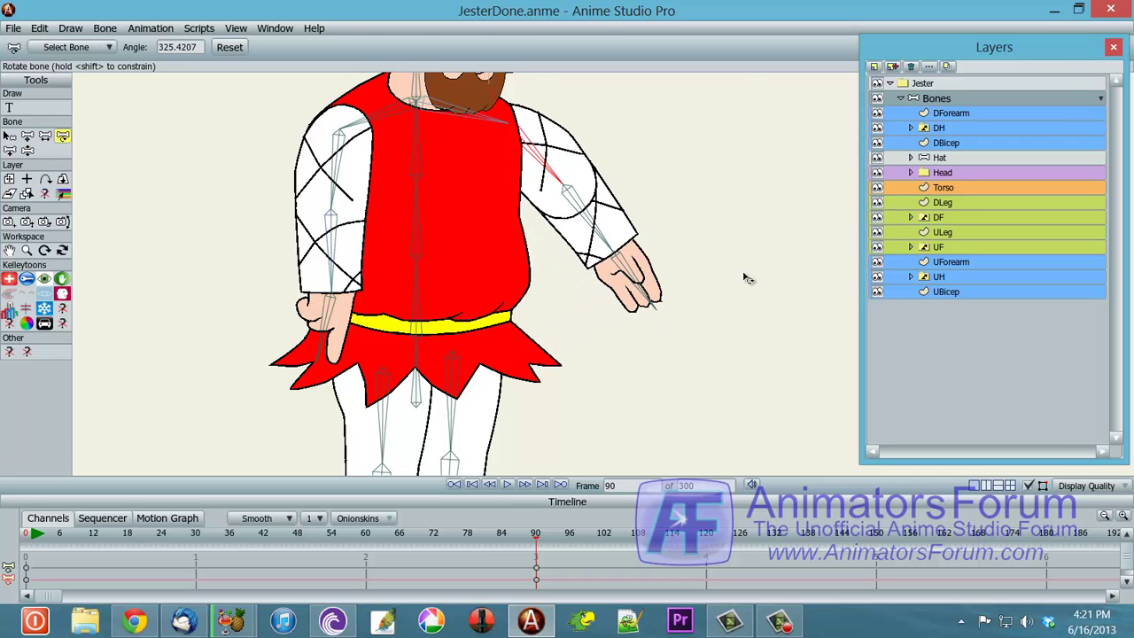
left_click_drag(750, 265, 645, 304)
scroll(645, 305, "up", 5)
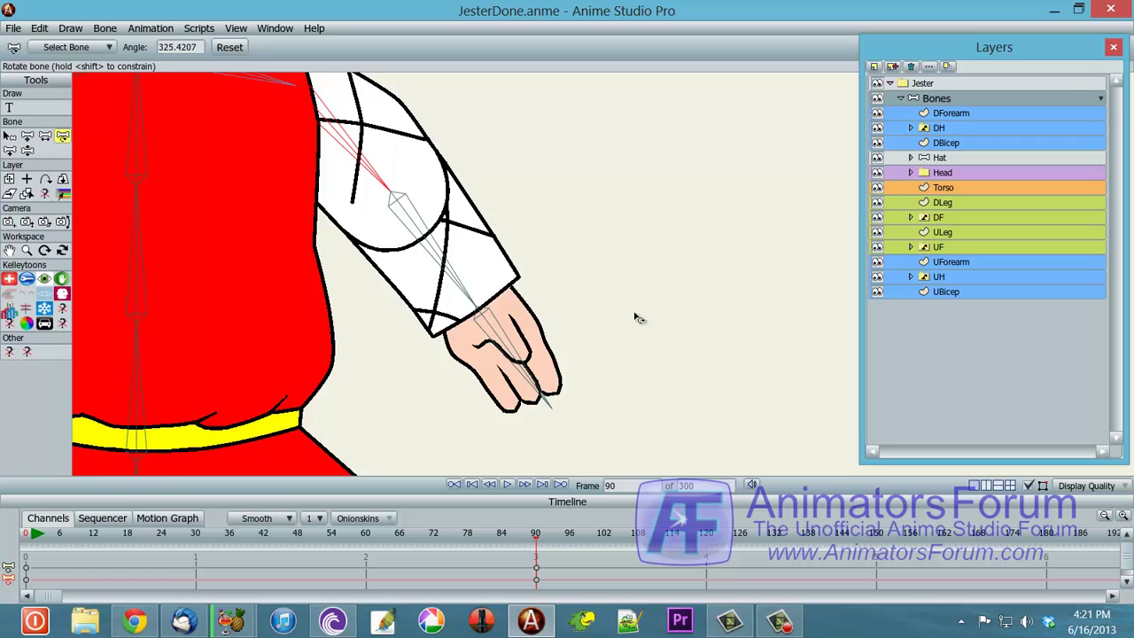
scroll(688, 277, "up", 1)
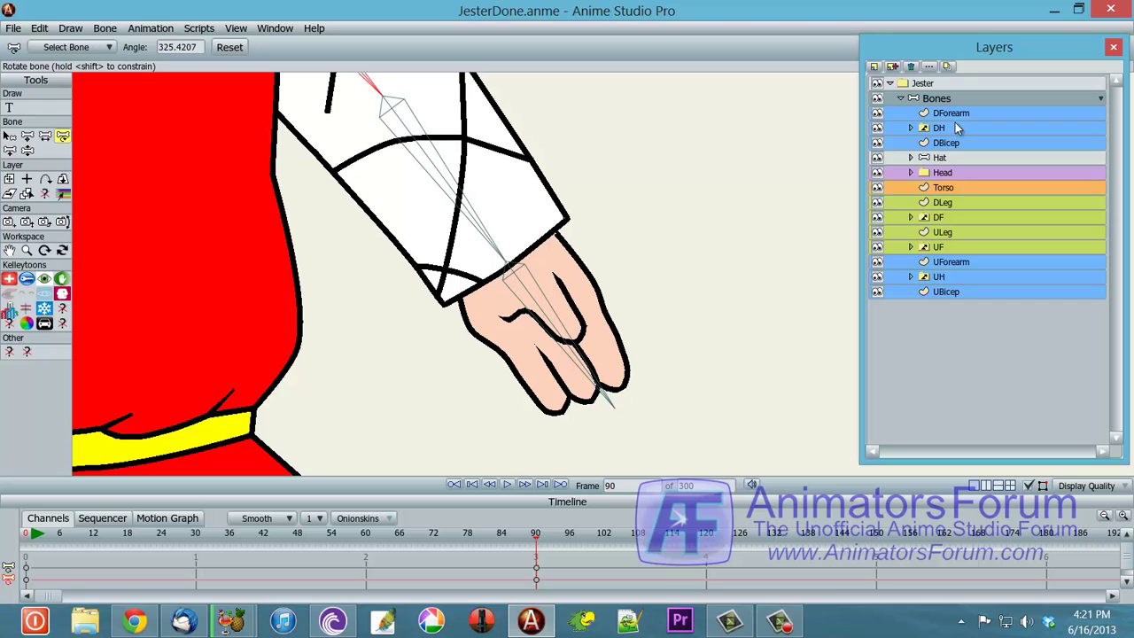
Switch the UH hand to a new curled-finger pose.
right_click(958, 278)
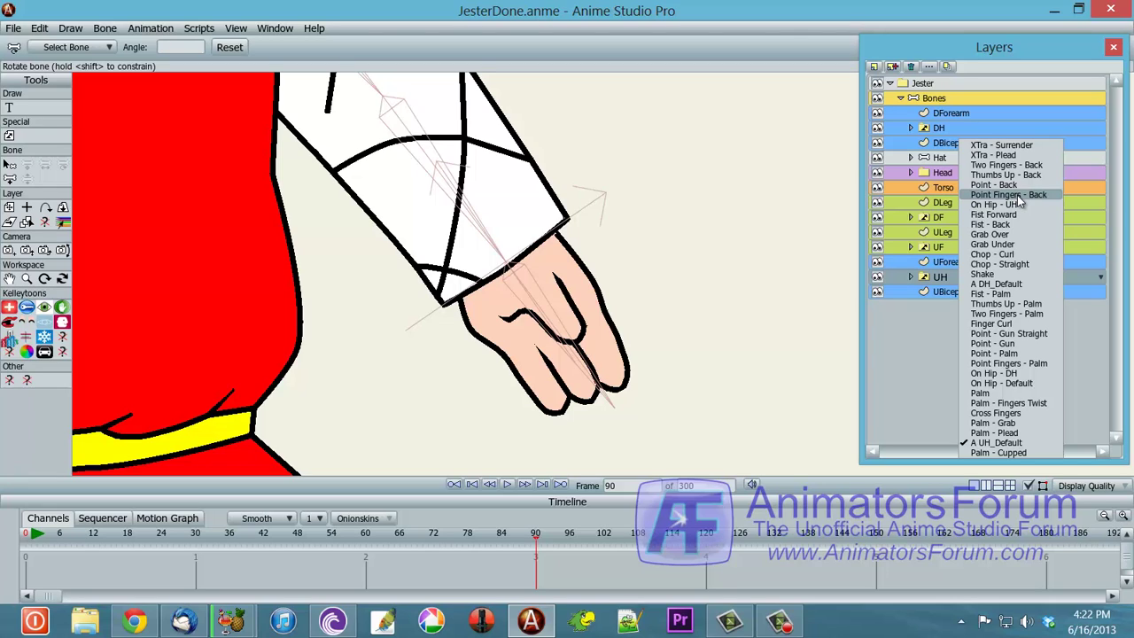
left_click(1017, 284)
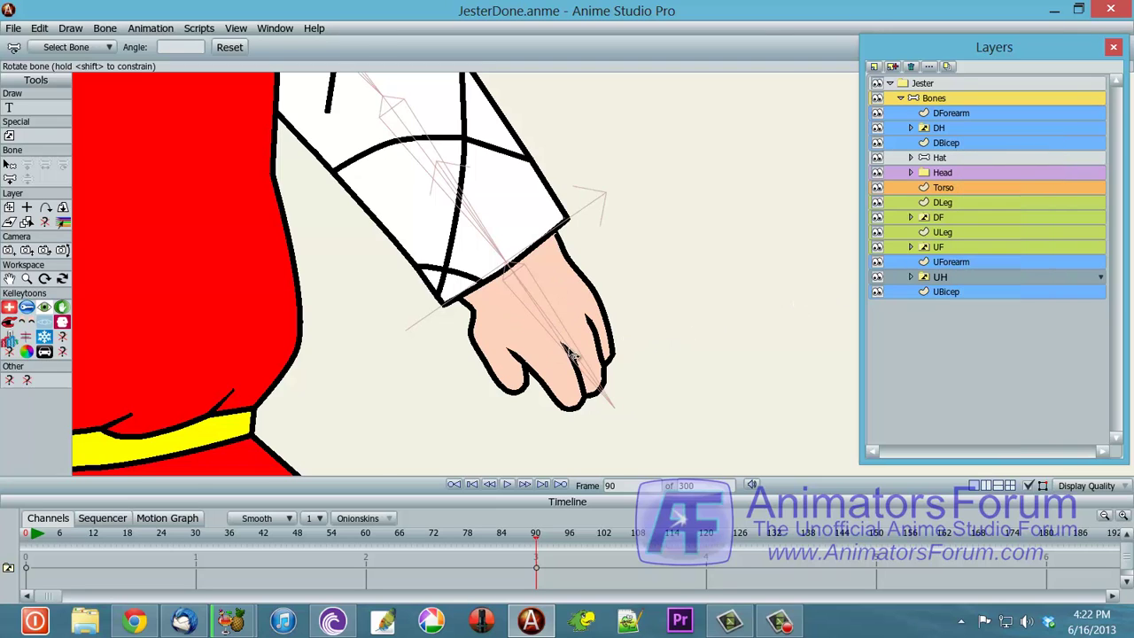
left_click_drag(431, 367, 505, 345)
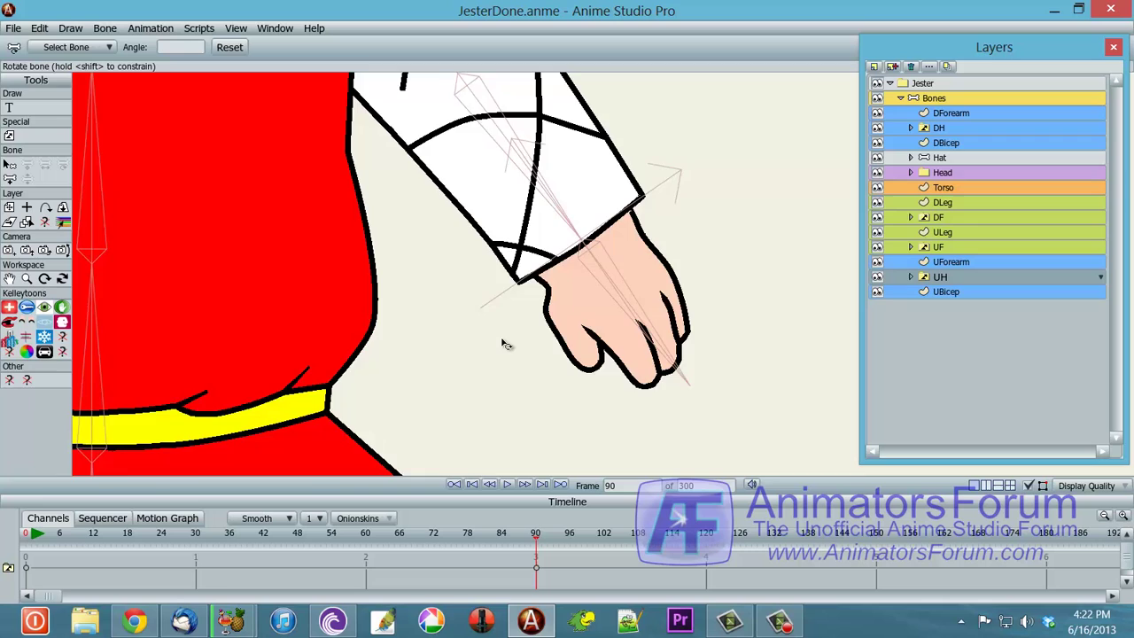
scroll(505, 345, "down", 3)
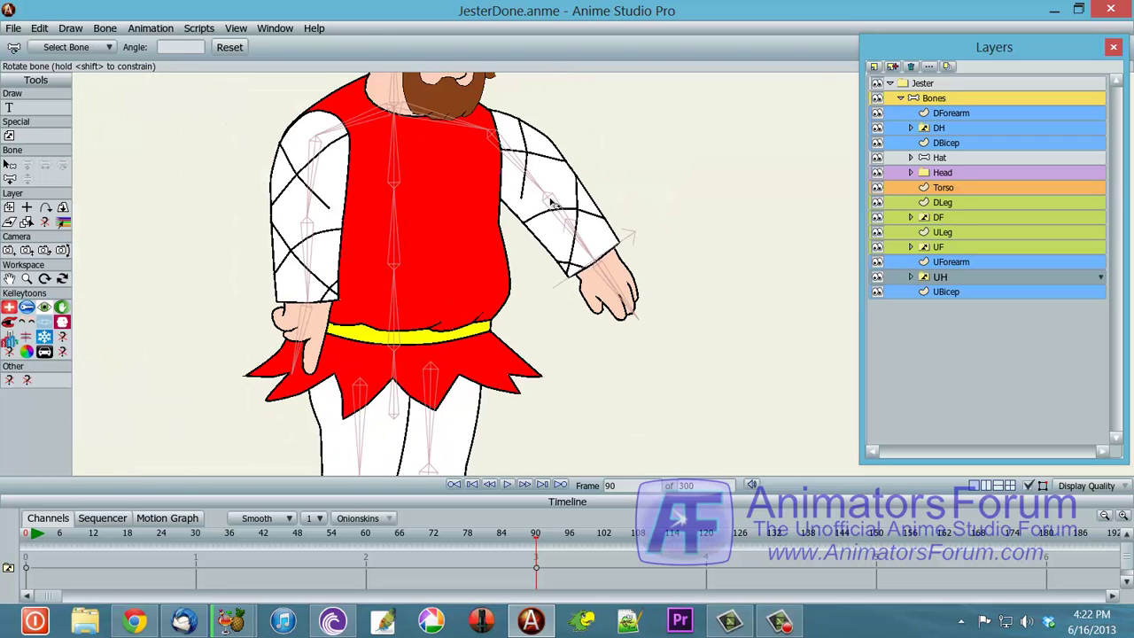
left_click(934, 97)
left_click(574, 232)
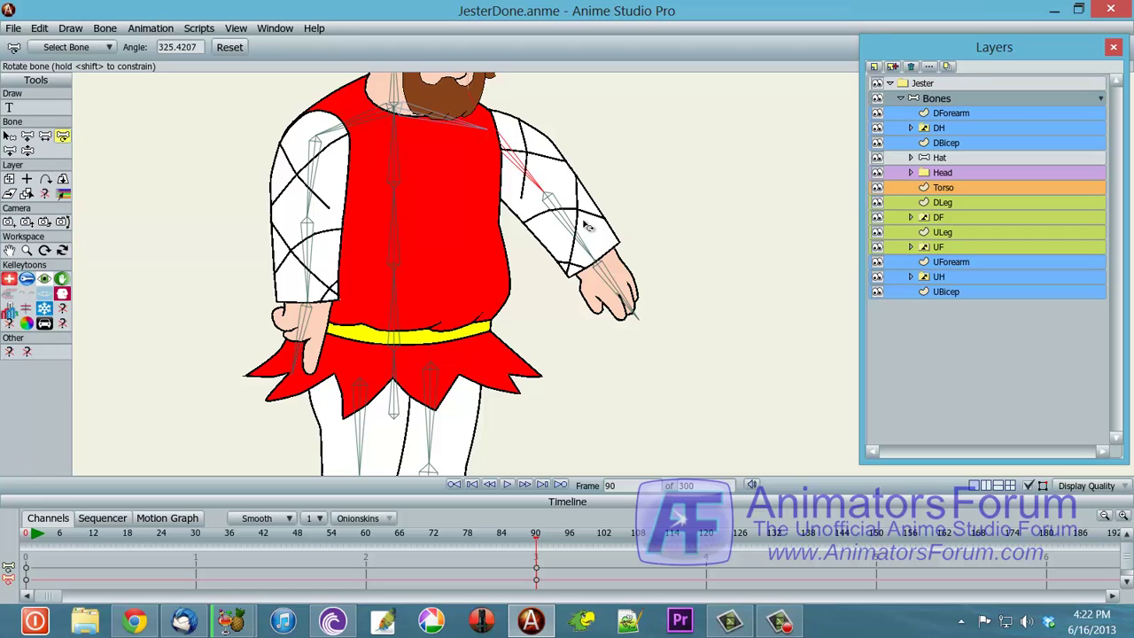
left_click_drag(574, 232, 500, 235)
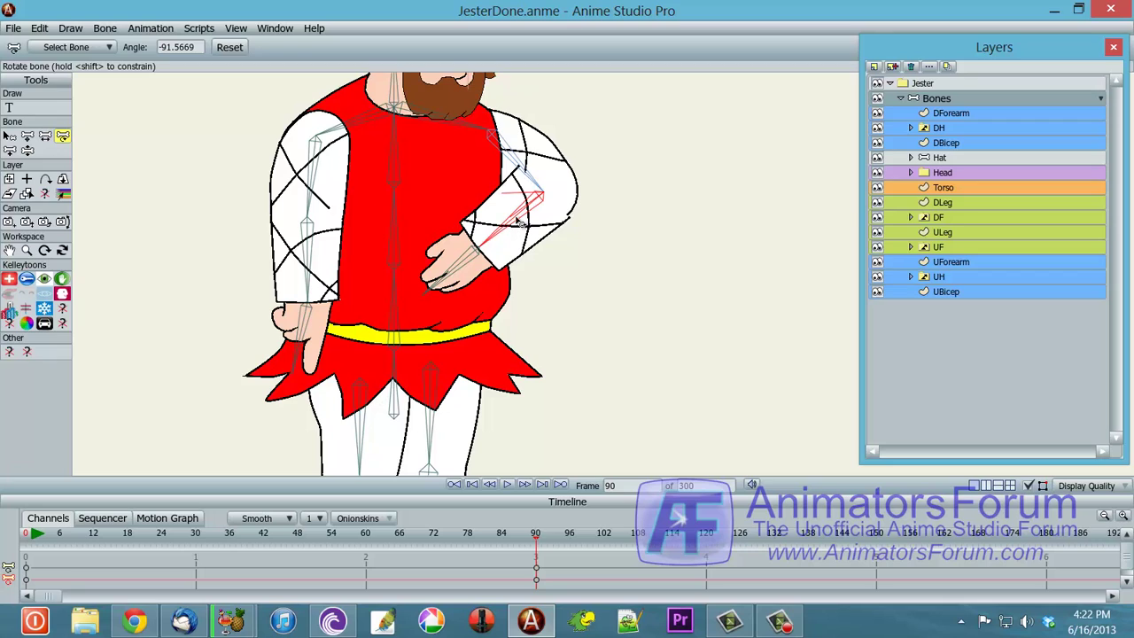
left_click_drag(517, 219, 460, 255)
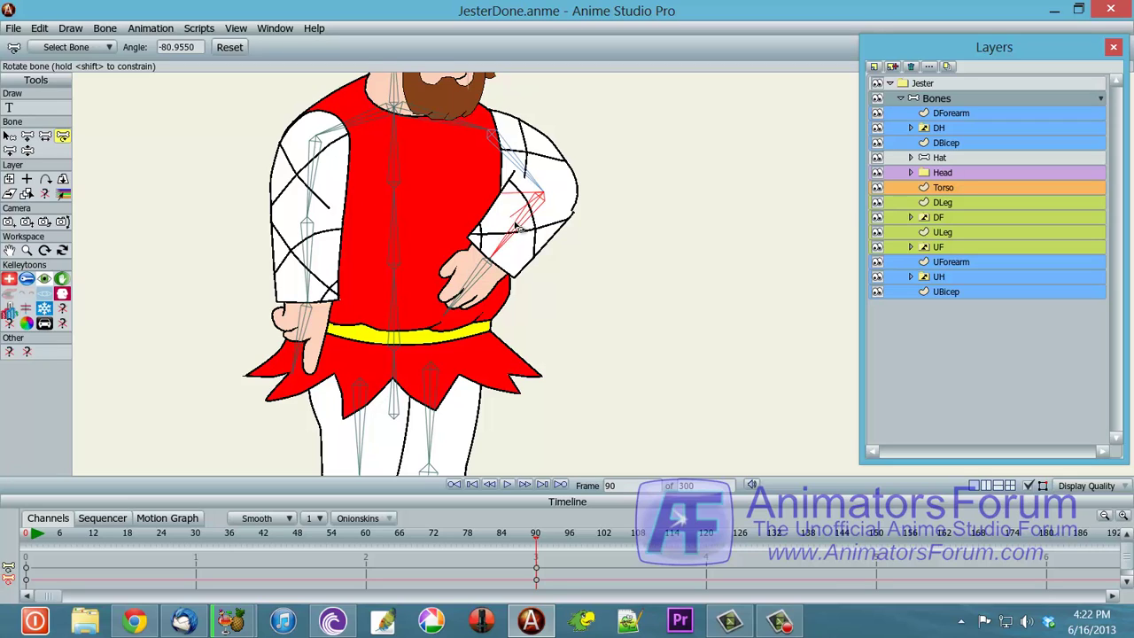
left_click_drag(518, 227, 566, 226)
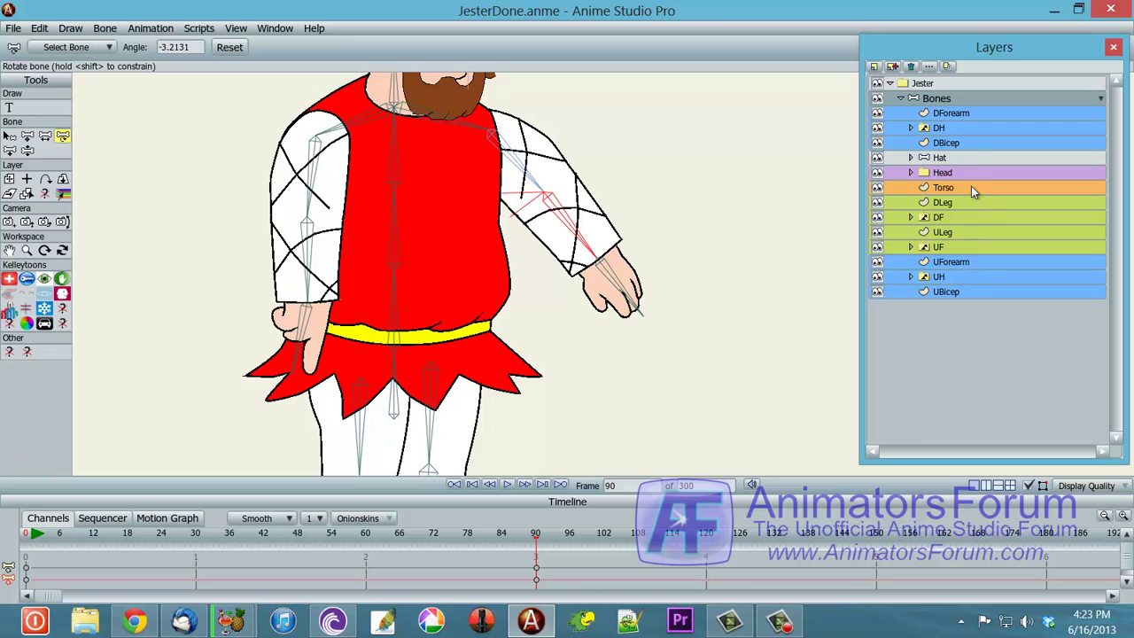
Raise the left upper arm toward horizontal and tilt its forearm and hand upward.
left_click(970, 279)
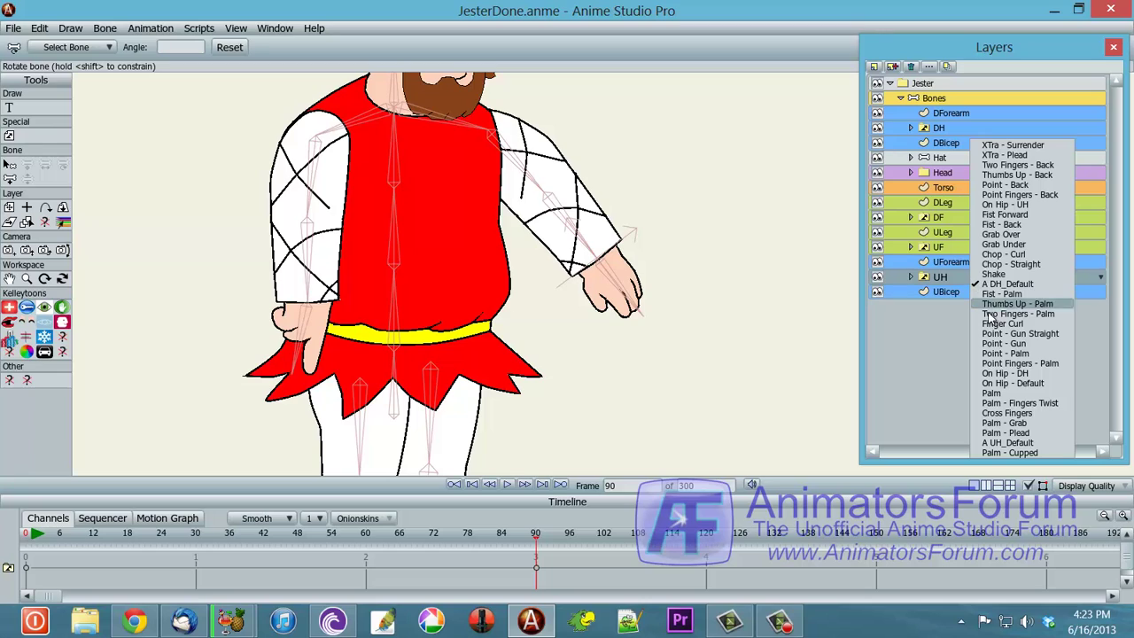
left_click(1023, 441)
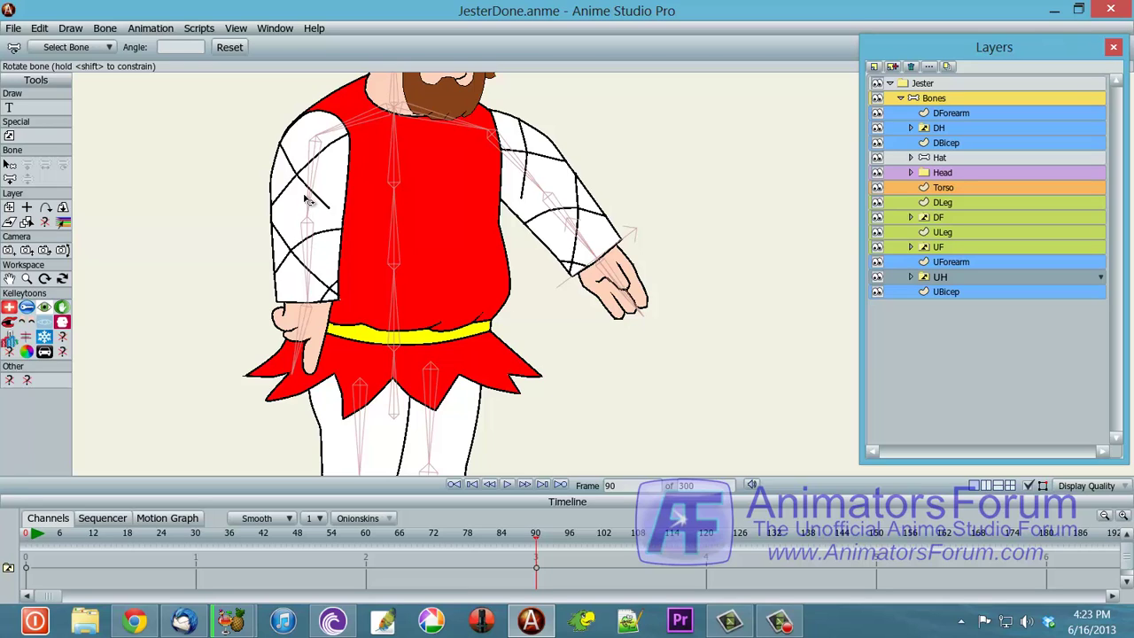
left_click(939, 99)
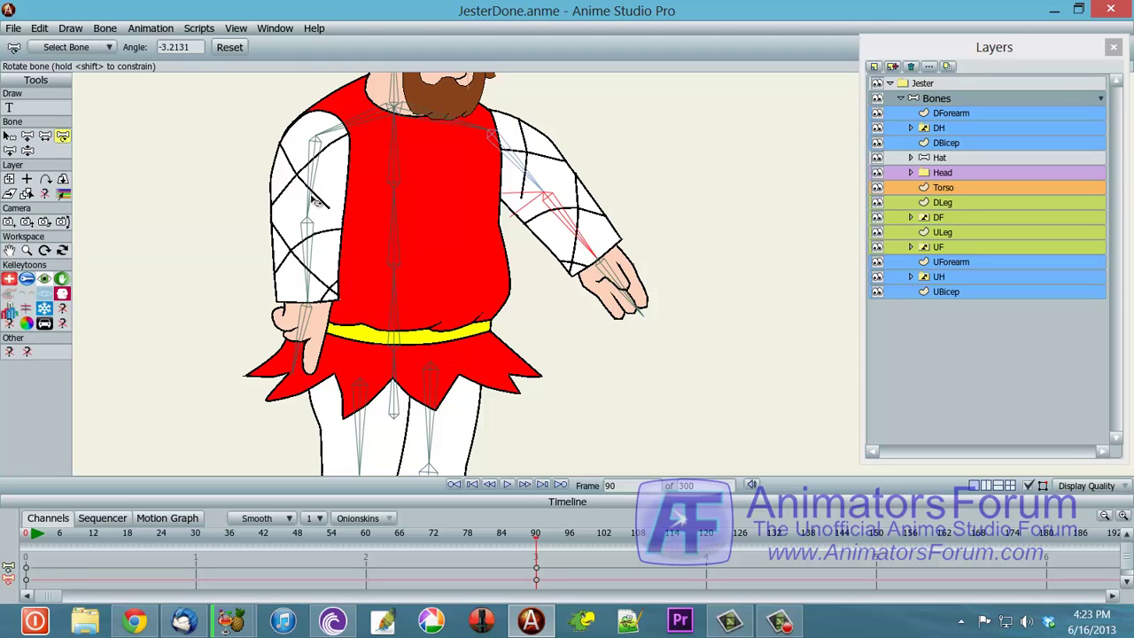
left_click_drag(312, 200, 279, 171)
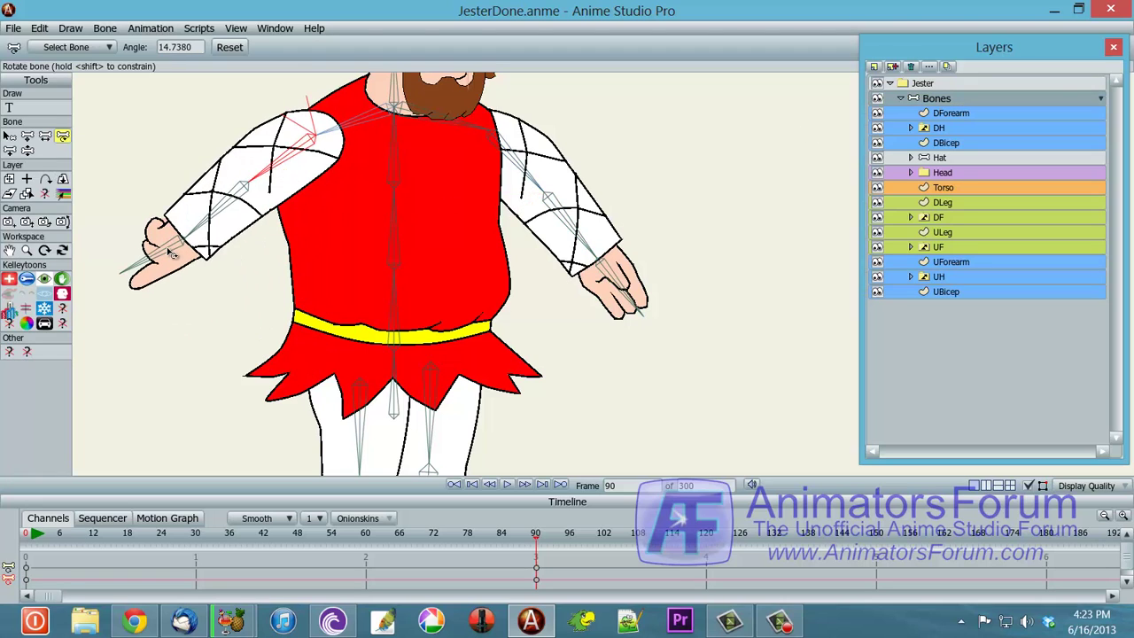
left_click_drag(182, 248, 172, 257)
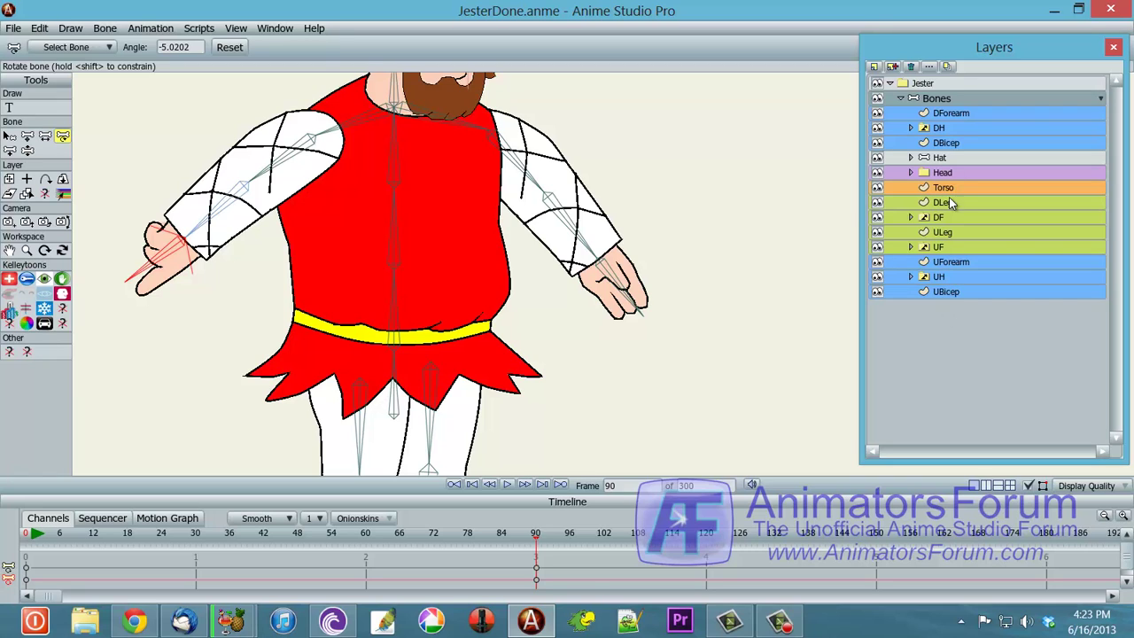
Switch the raised arm's hand to the A UH_Default pose.
left_click(953, 128)
left_click(953, 127)
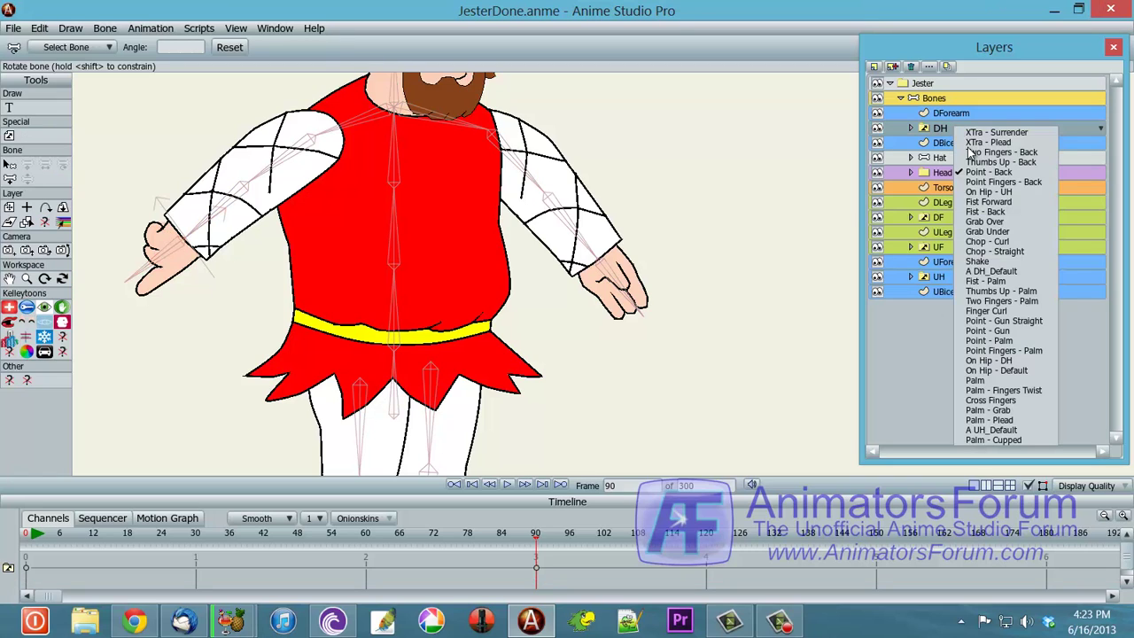
left_click(1032, 429)
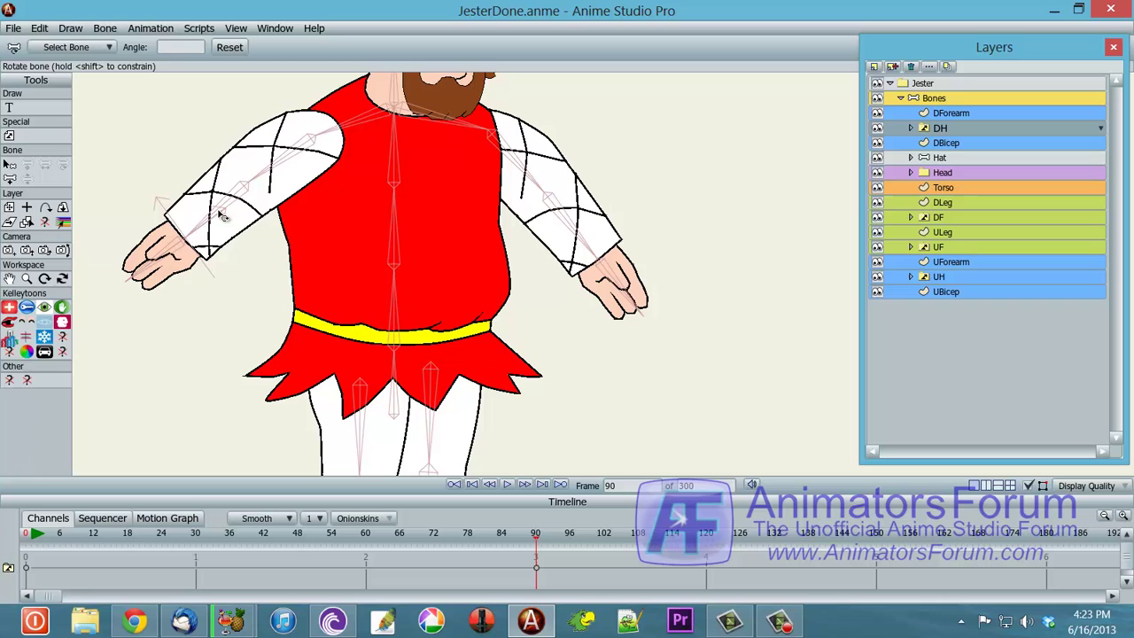
Raise the arm on the left to level on the bone layer.
left_click(963, 97)
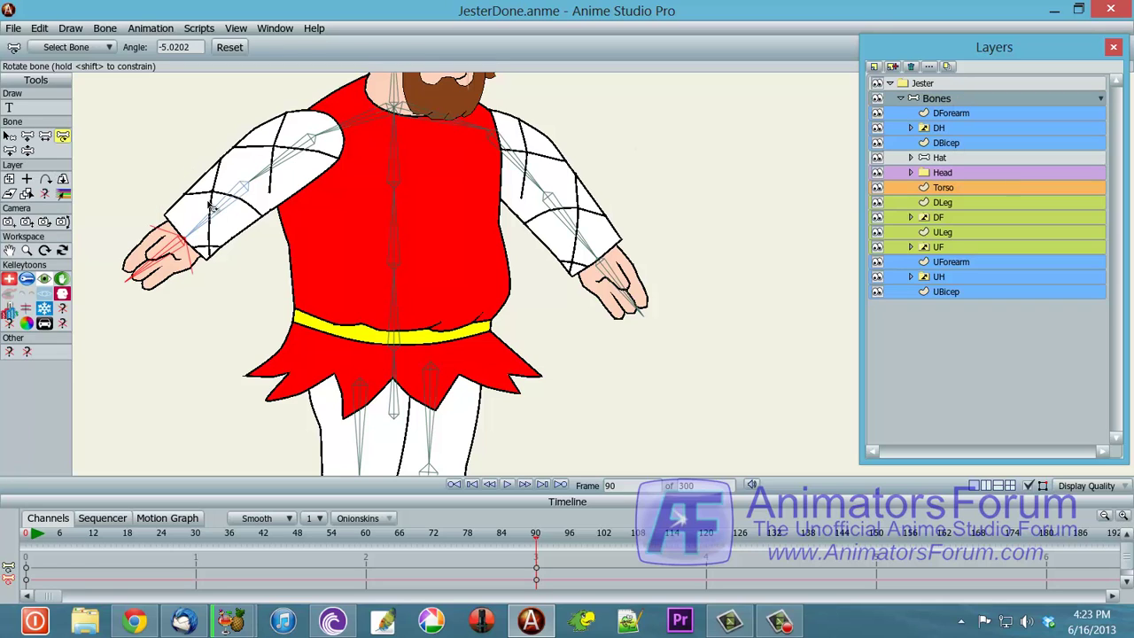
left_click_drag(216, 218, 213, 202)
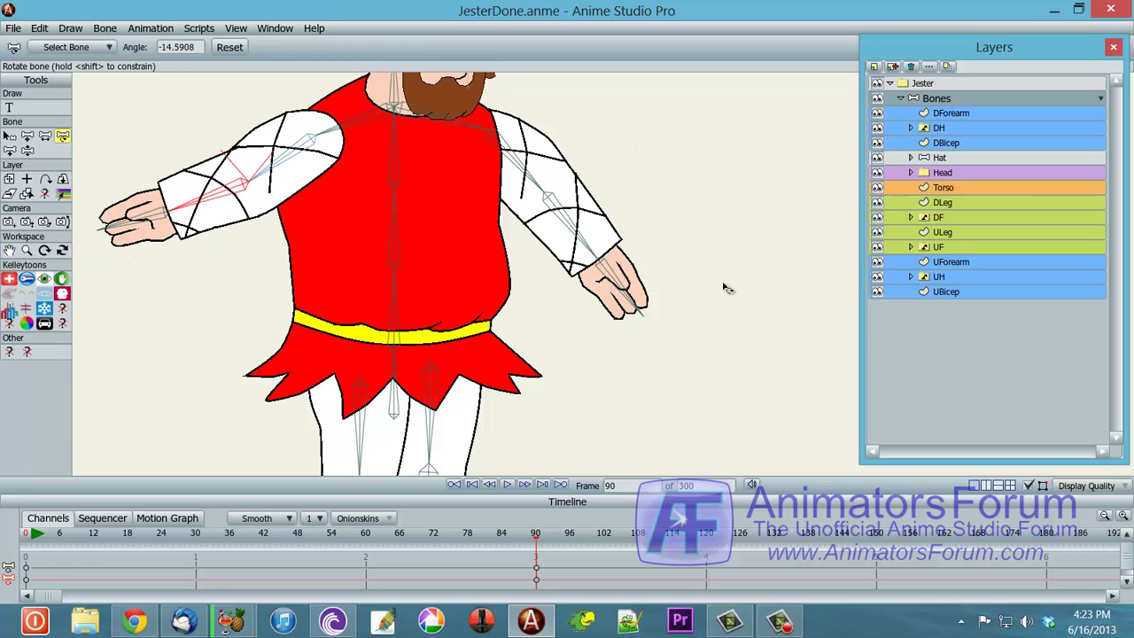
scroll(625, 319, "down", 6)
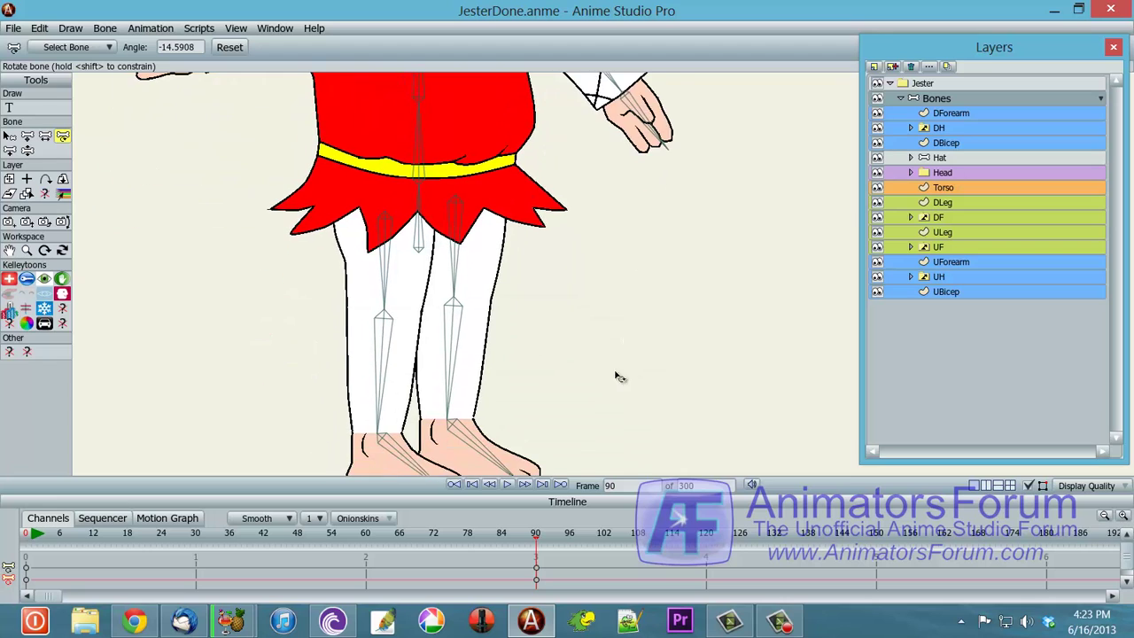
scroll(643, 360, "up", 6)
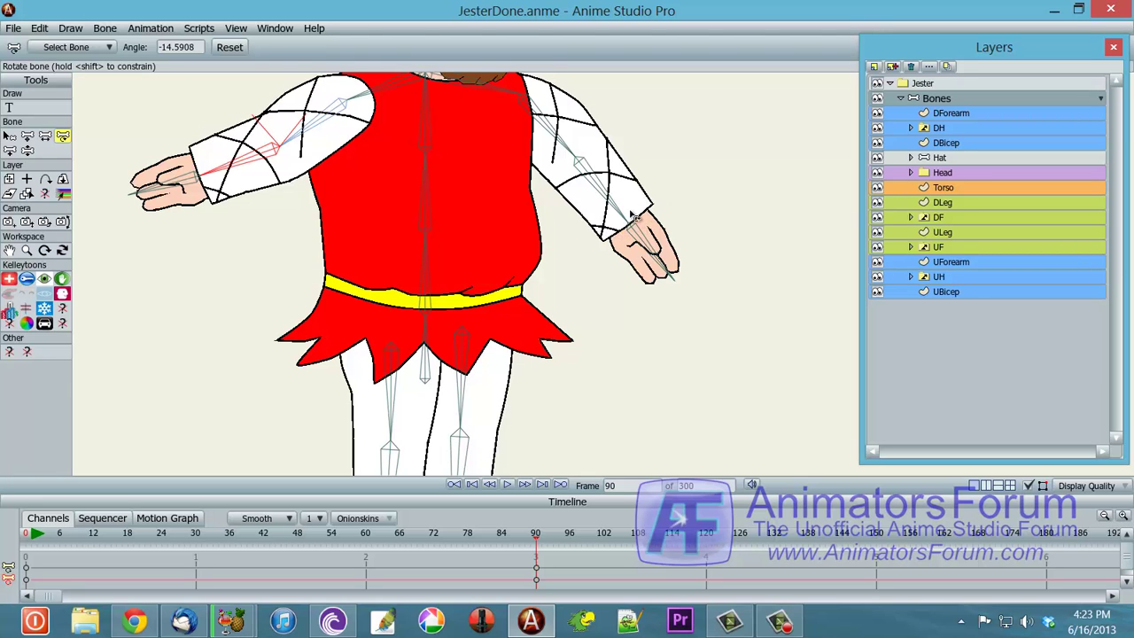
Return to frame 0 with the feet centred in view and activate the feet-swapping rig tool.
scroll(617, 340, "down", 6)
scroll(615, 301, "down", 3)
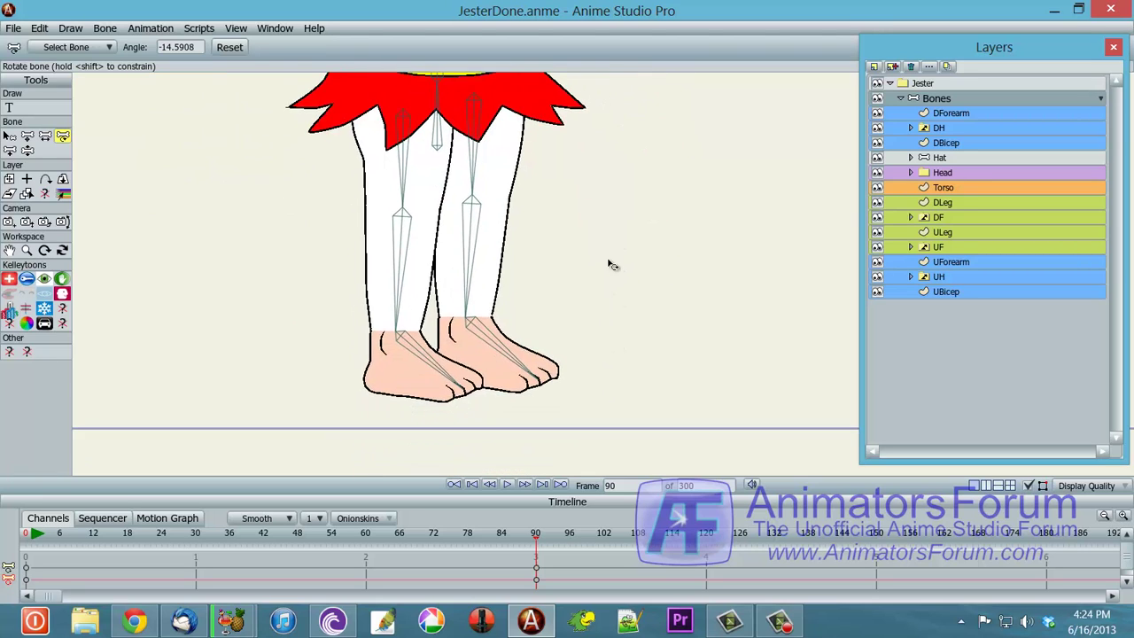
scroll(602, 293, "up", 2)
scroll(531, 319, "left", 2)
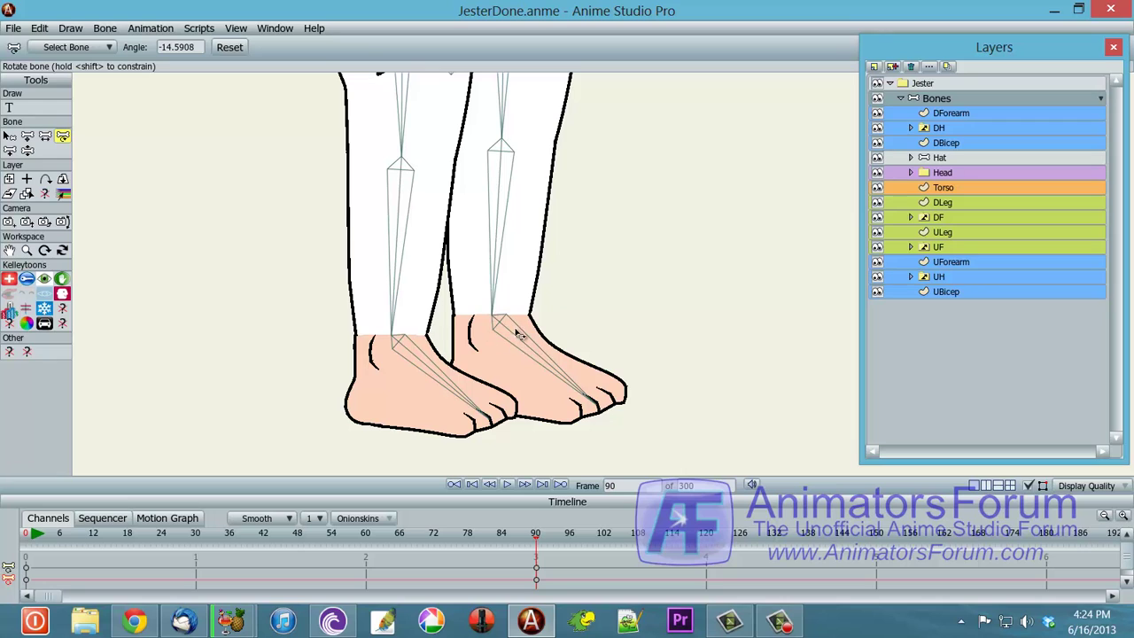
key("shift+ctrl+Left")
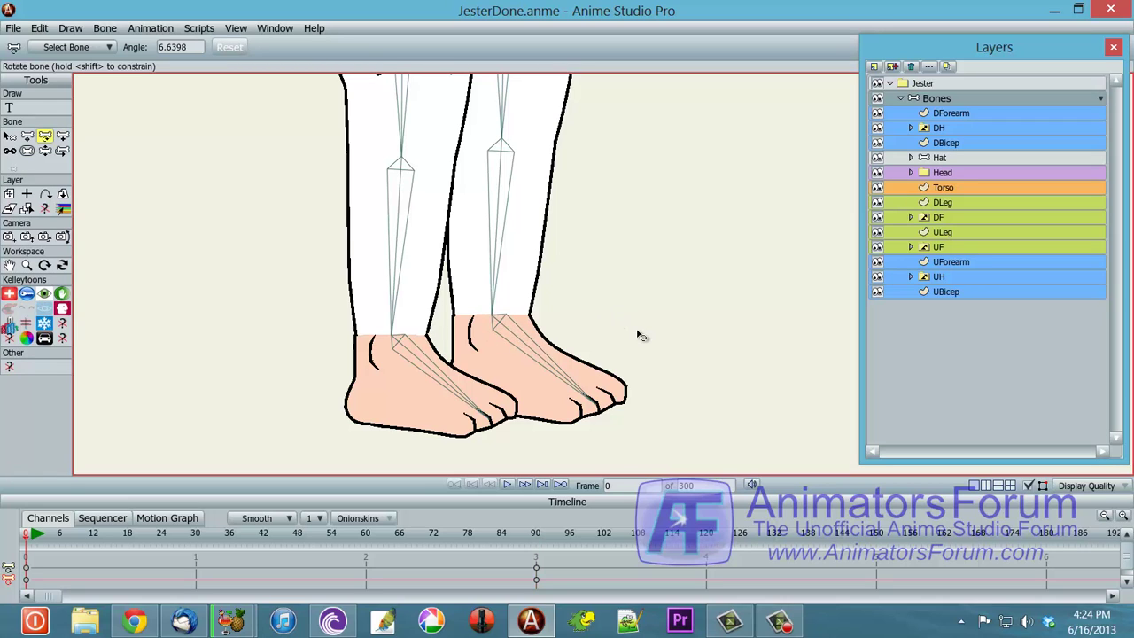
left_click_drag(638, 336, 677, 266)
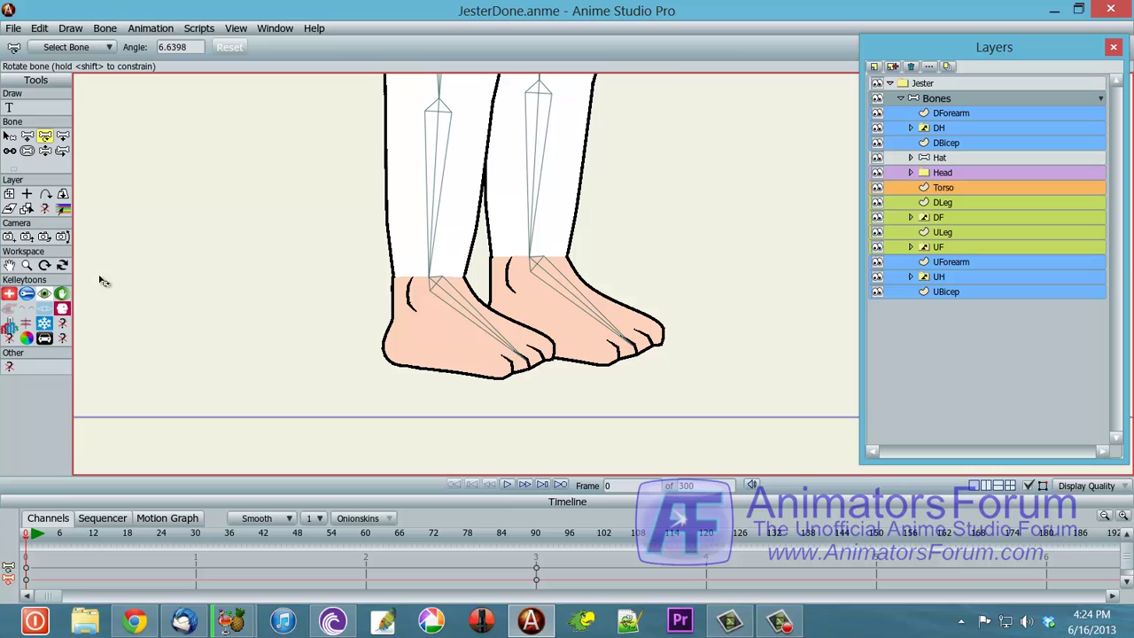
left_click(48, 339)
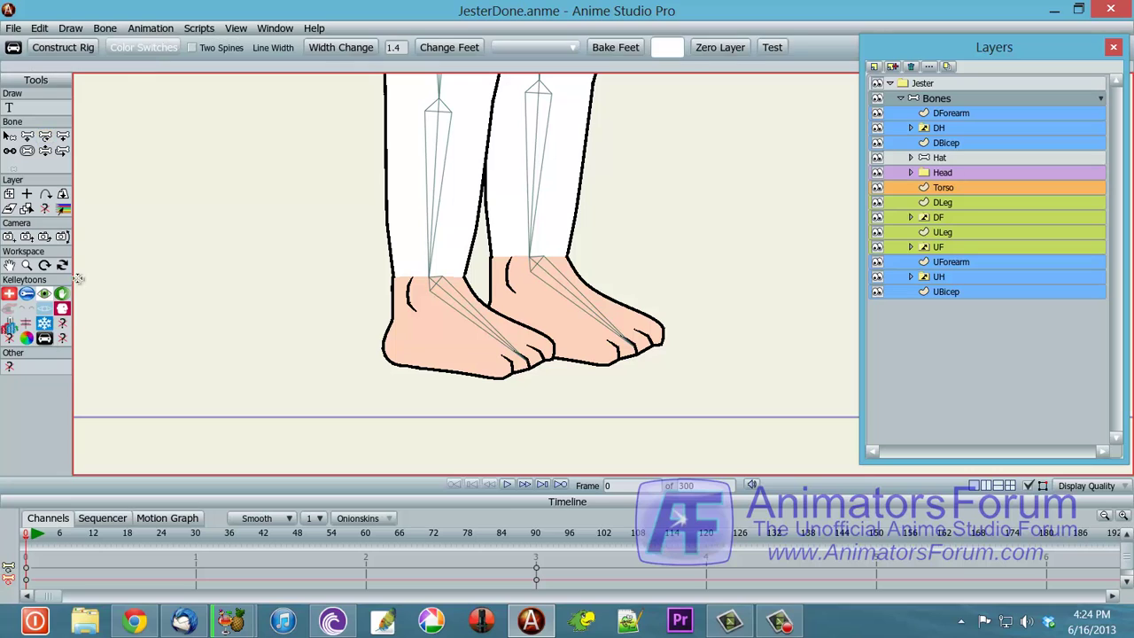
Change the jester's feet to Jester shoes, then swap them for Sock Sandal.
left_click(457, 51)
left_click(572, 49)
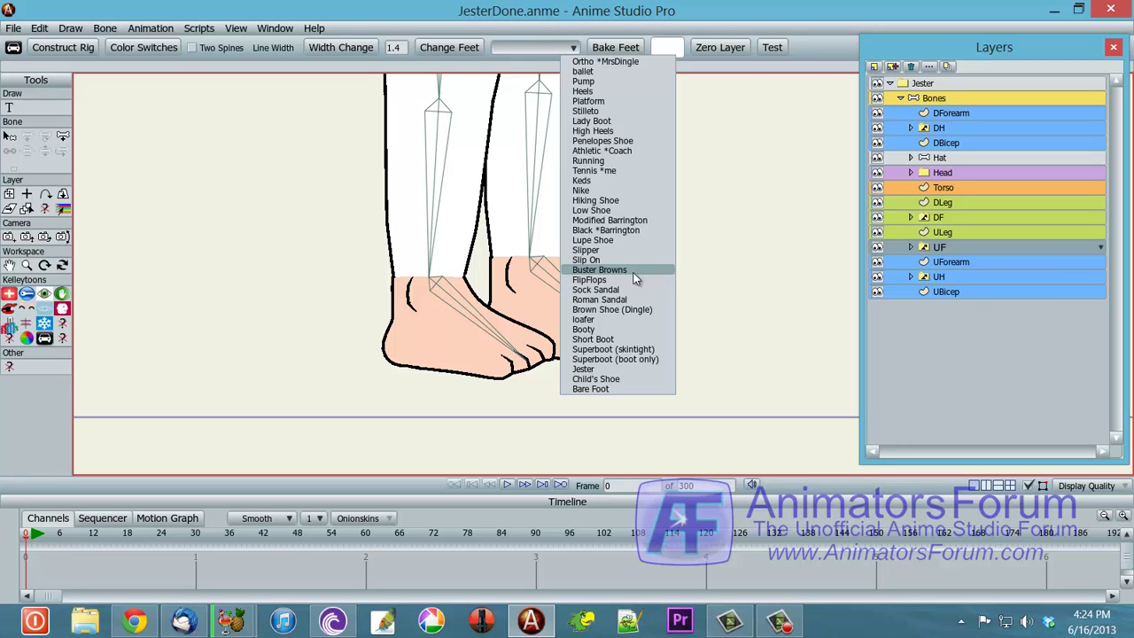
left_click(635, 366)
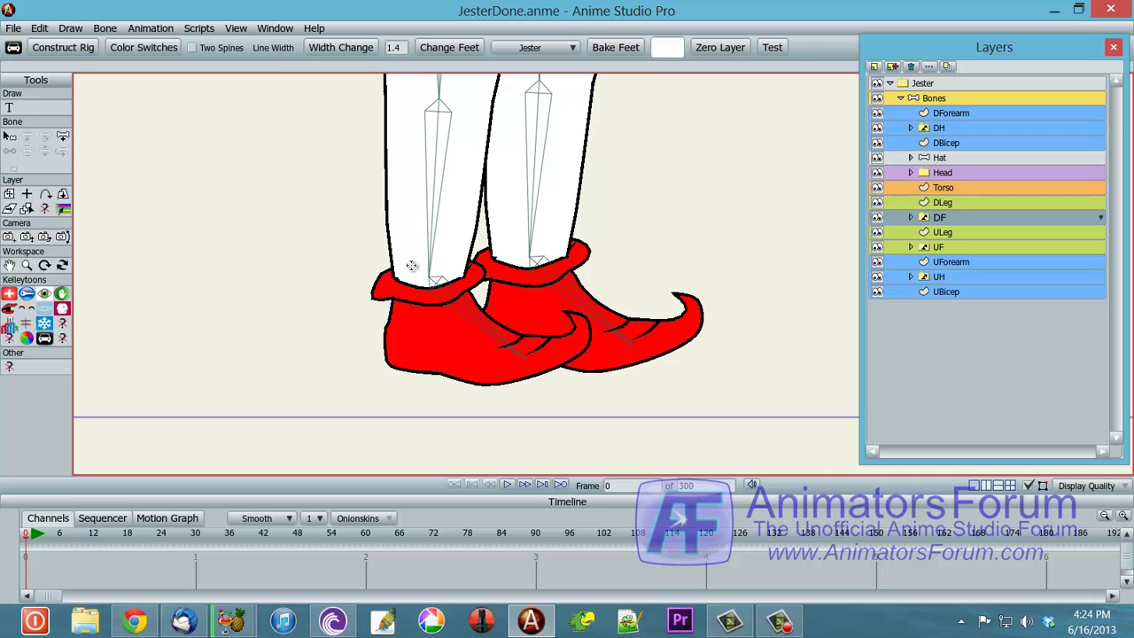
left_click(573, 49)
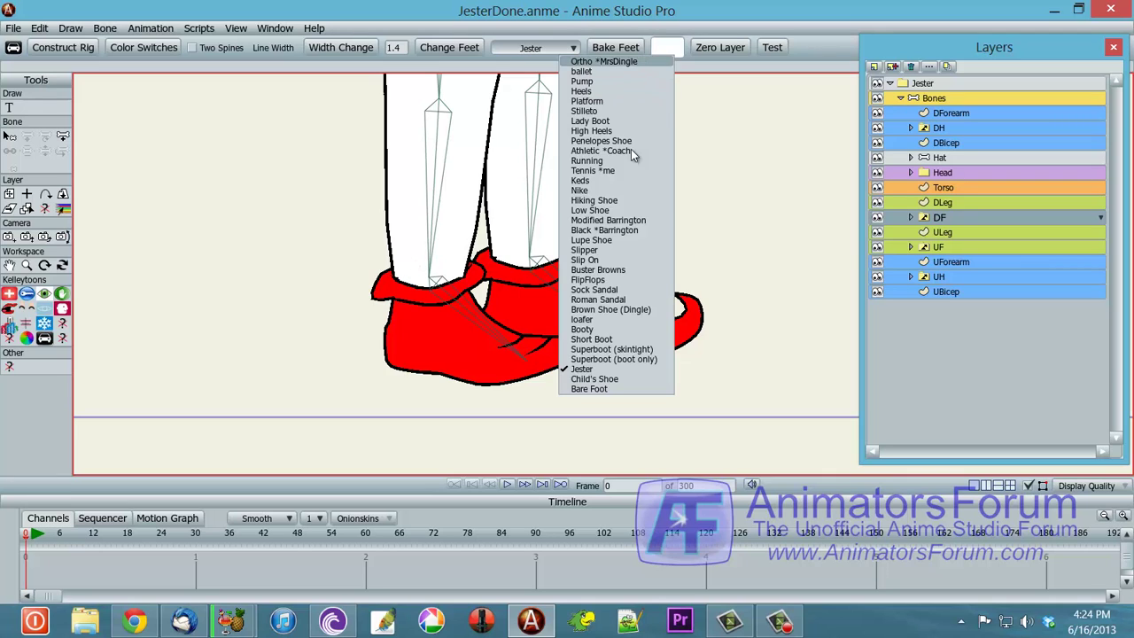
left_click(653, 293)
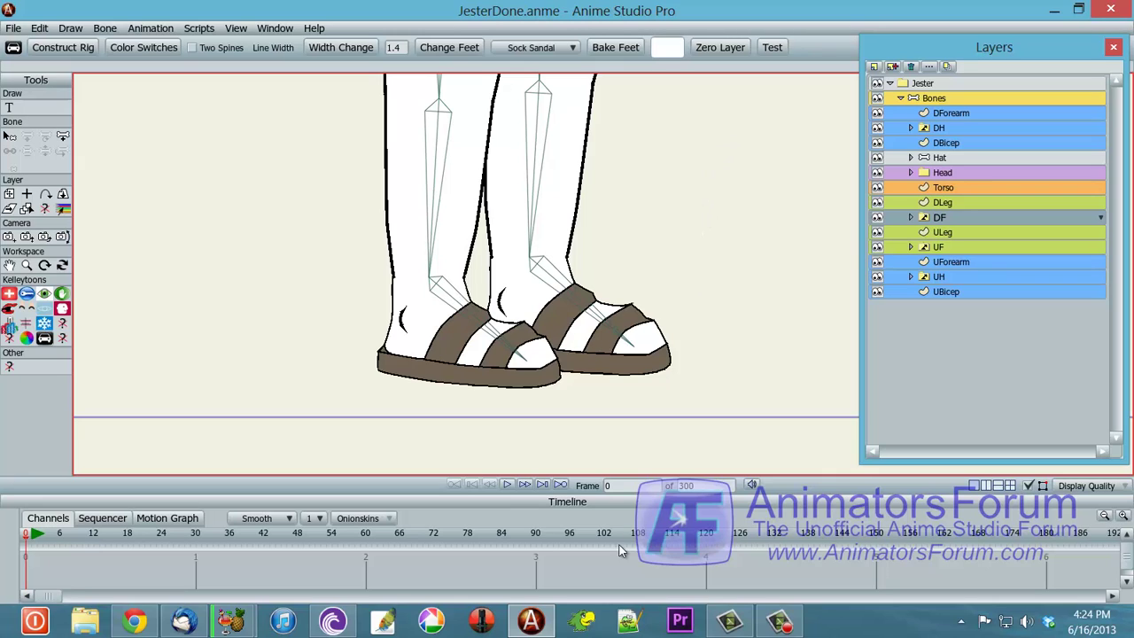
At frame 90, centre the torso and swing the arm on the right across it.
left_click(535, 532)
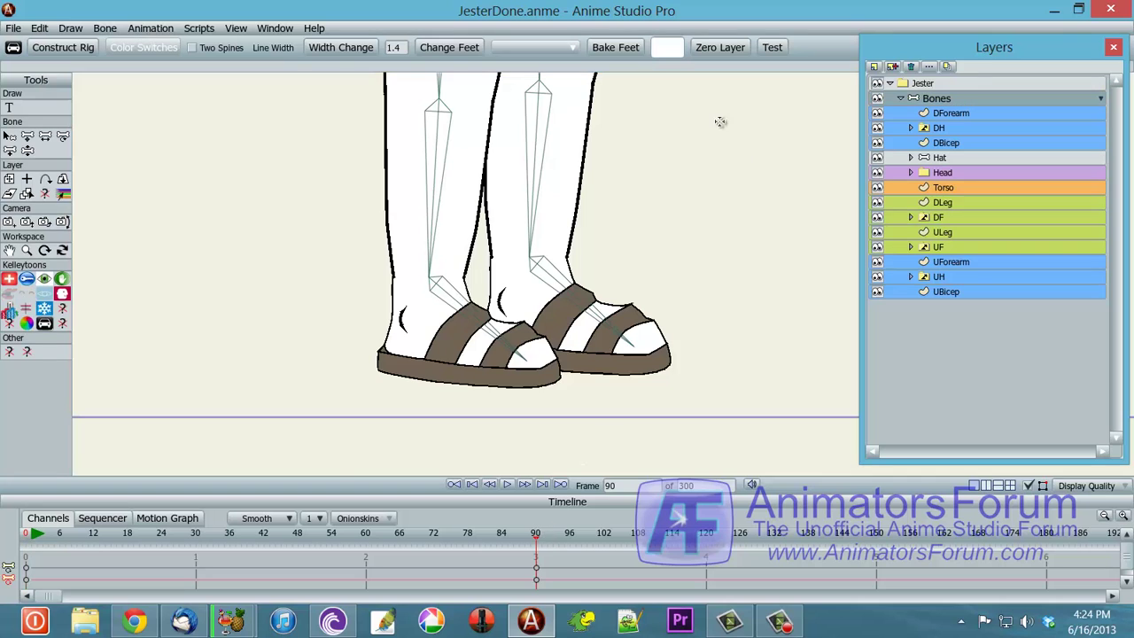
scroll(698, 303, "up", 5)
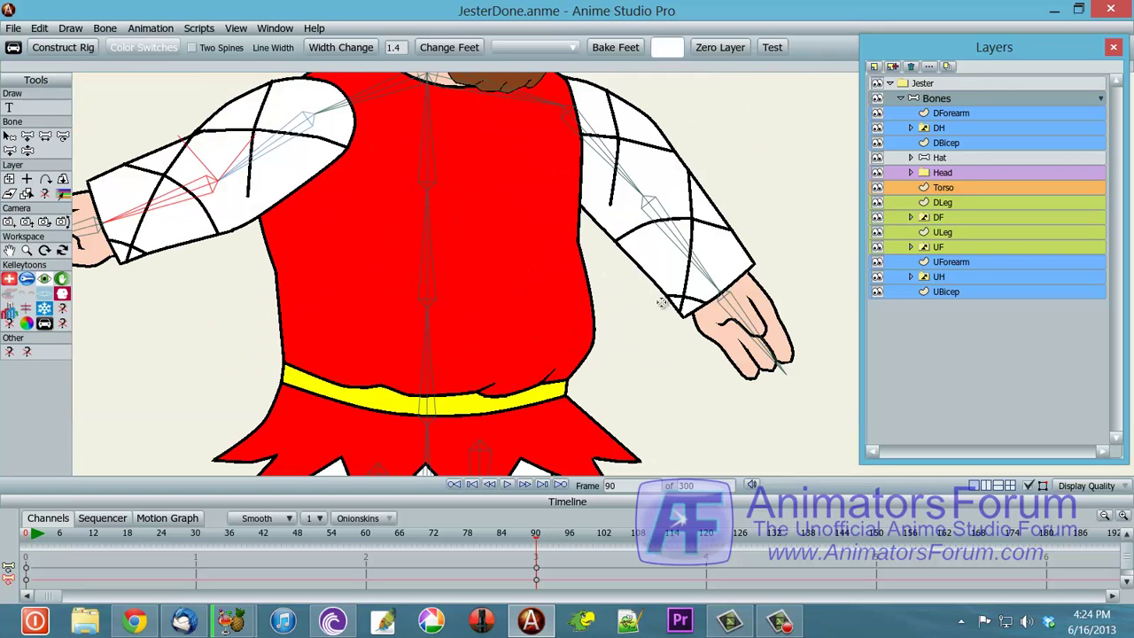
left_click_drag(653, 345, 589, 334)
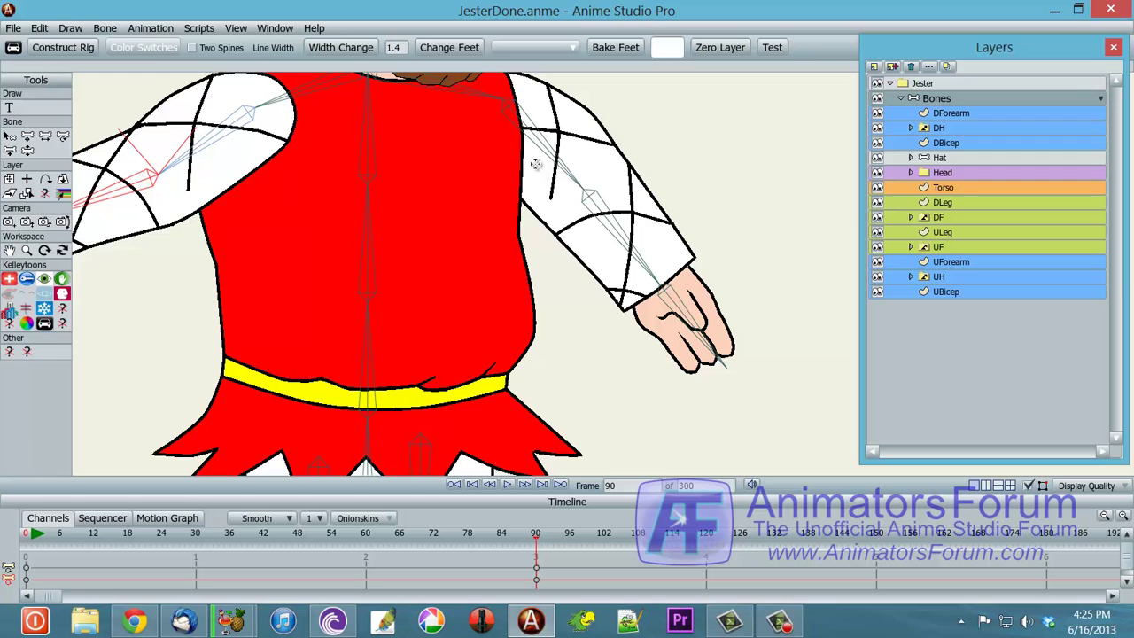
key("r")
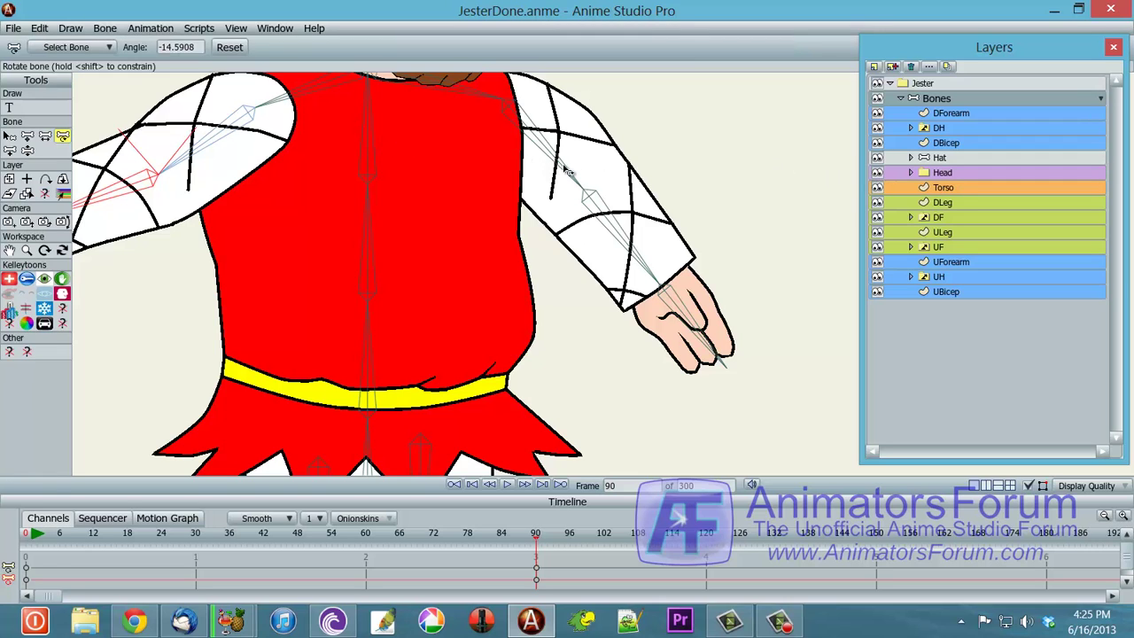
left_click_drag(566, 170, 489, 373)
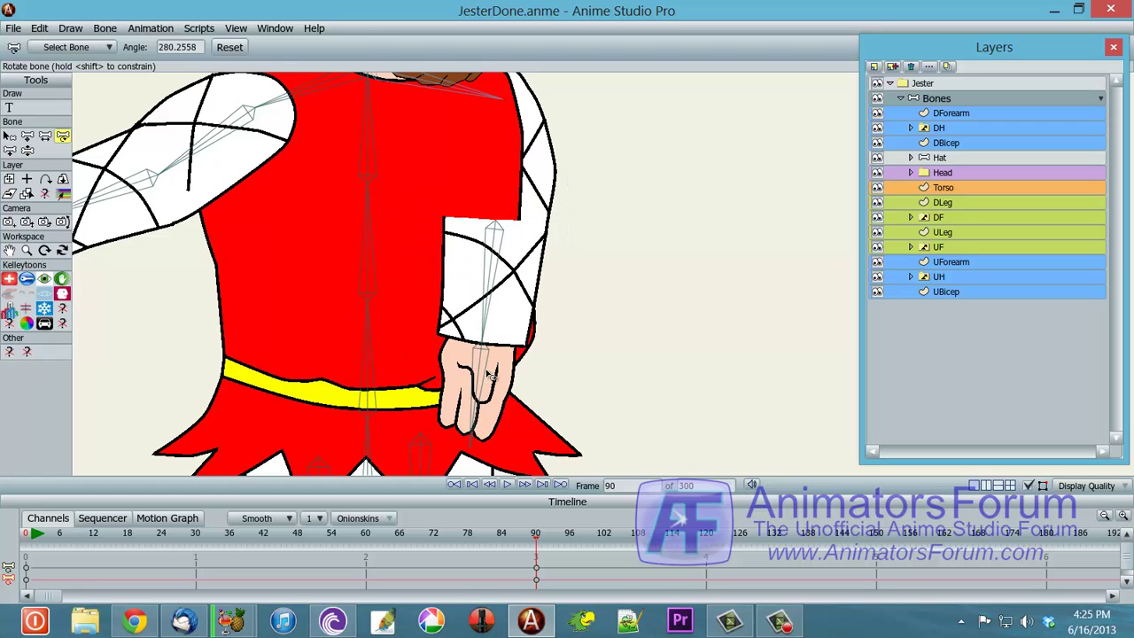
left_click(521, 547)
left_click(535, 549)
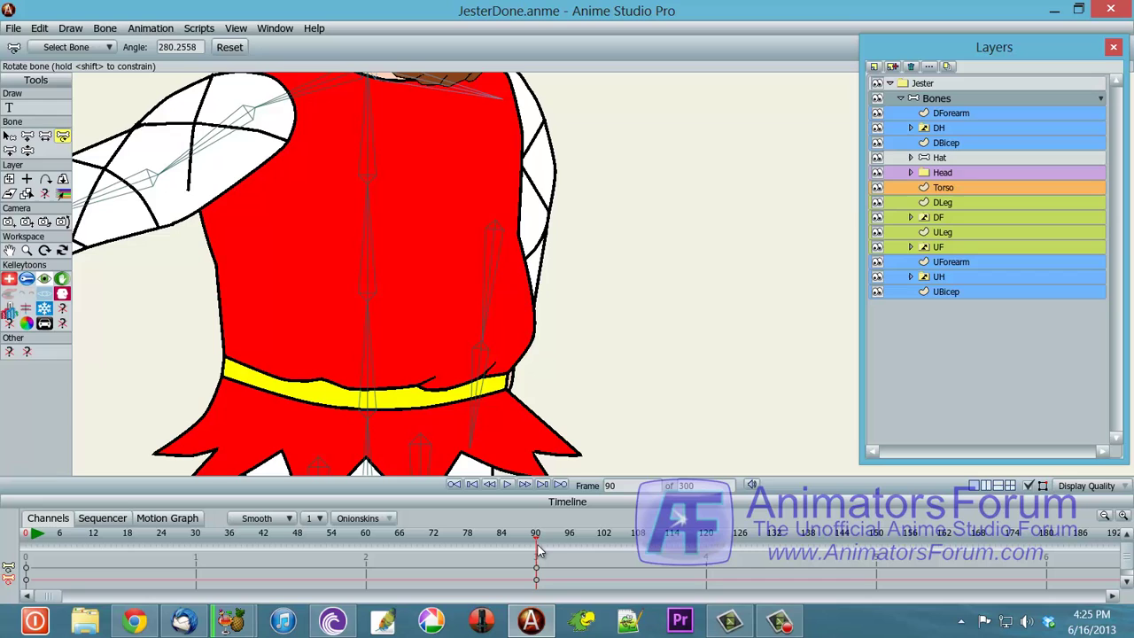
Key the arm outward at frame 97 and resting on the hip at frame 105, then preview.
left_click_drag(537, 549, 578, 549)
left_click_drag(511, 188, 570, 328)
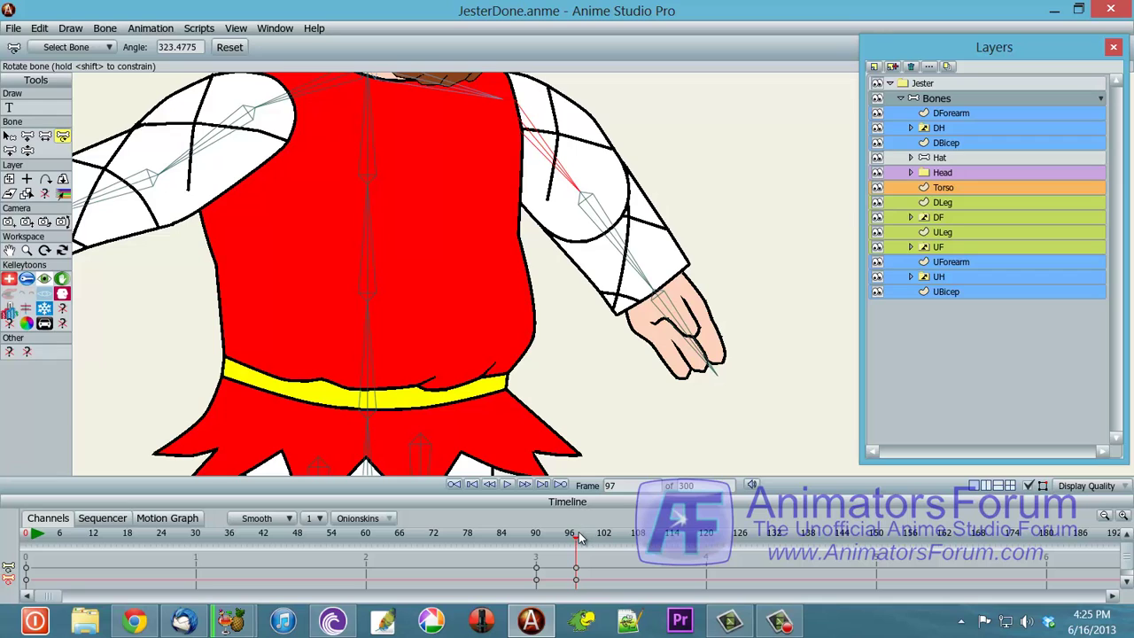
left_click_drag(578, 538, 622, 538)
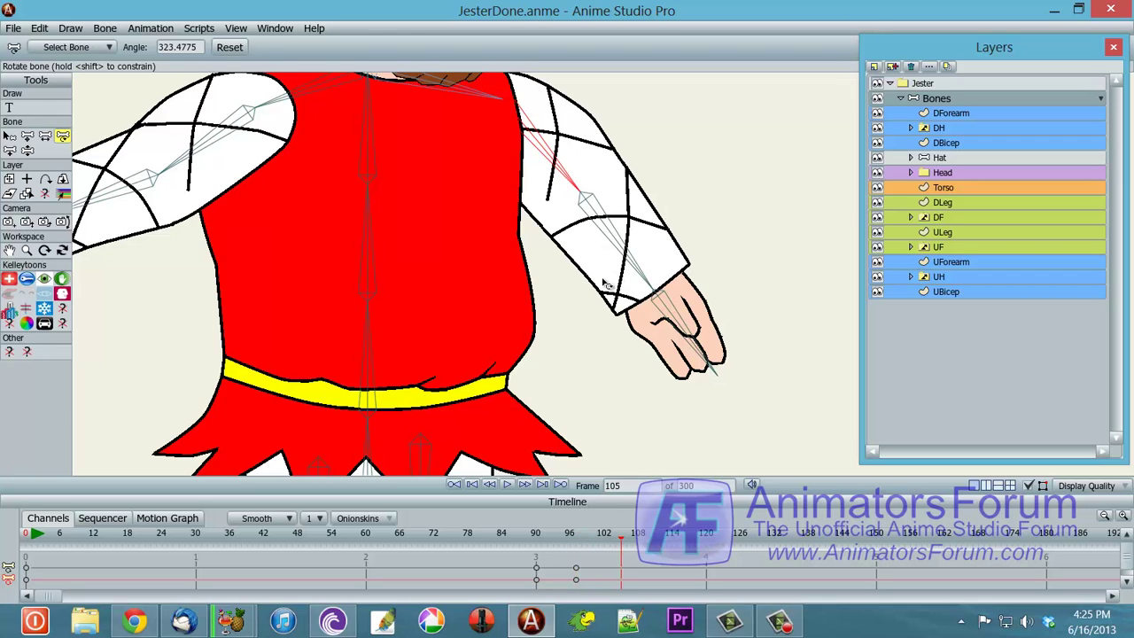
left_click_drag(602, 283, 549, 297)
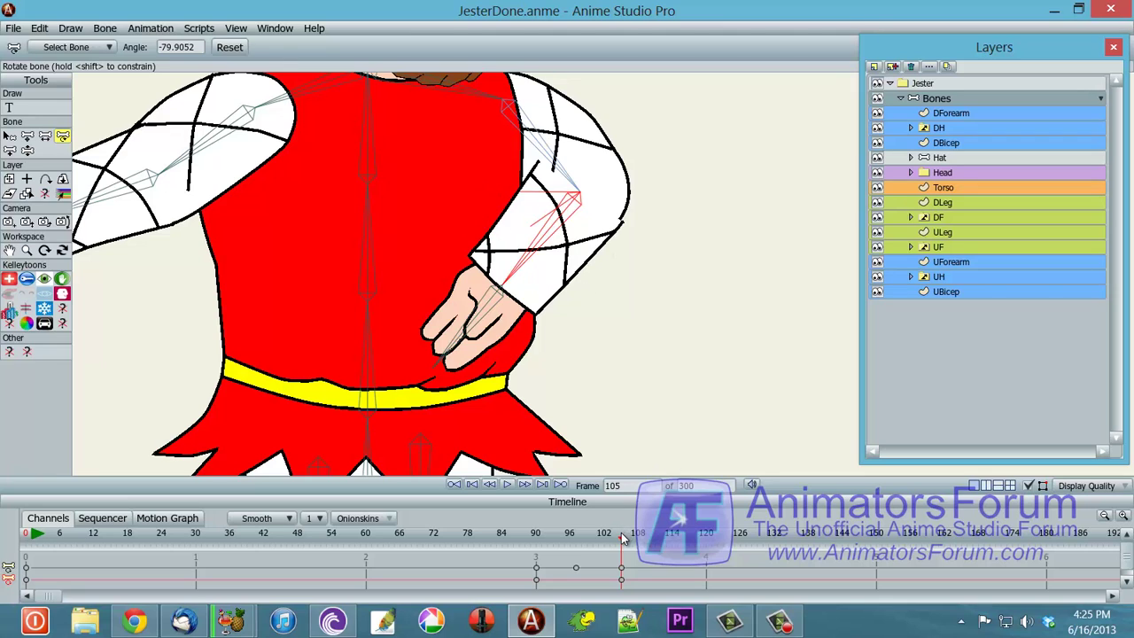
left_click_drag(622, 537, 721, 547)
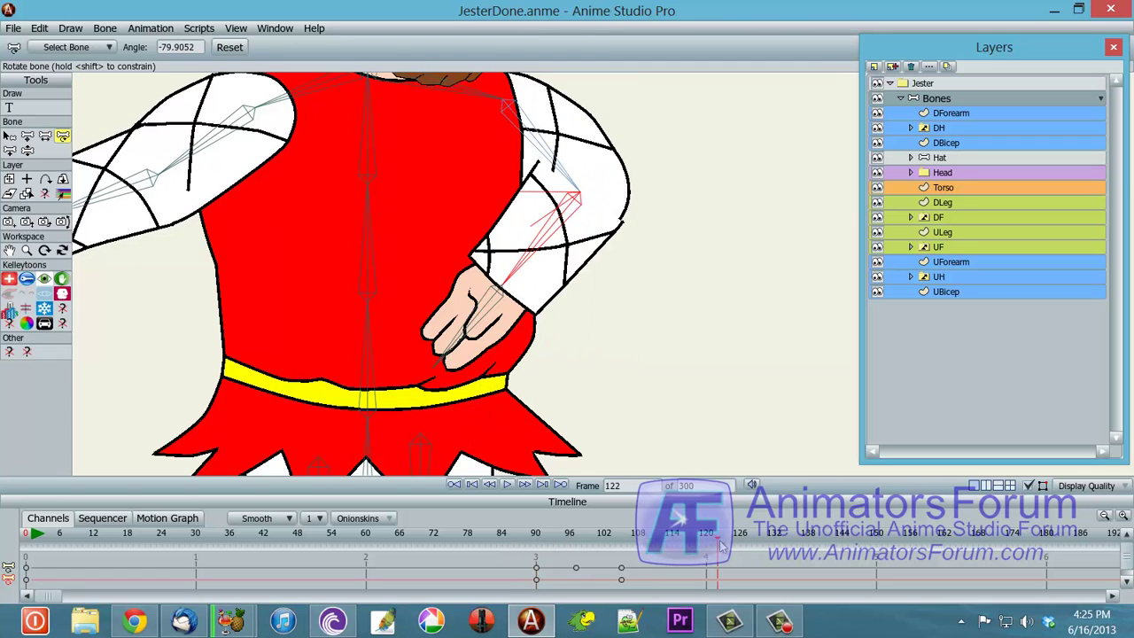